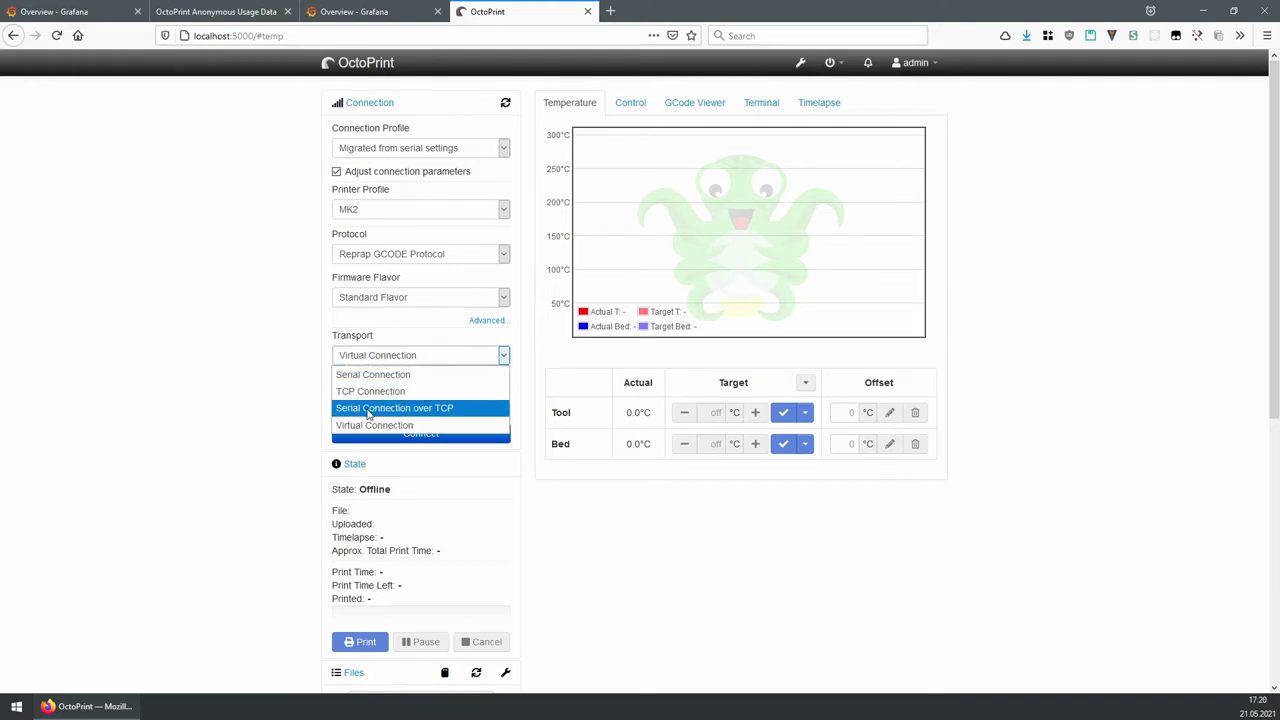
- Set the transport to Serial Connection over TCP and look at its empty host and port fields
{"action": "left_click", "coordinate": [370, 408]}
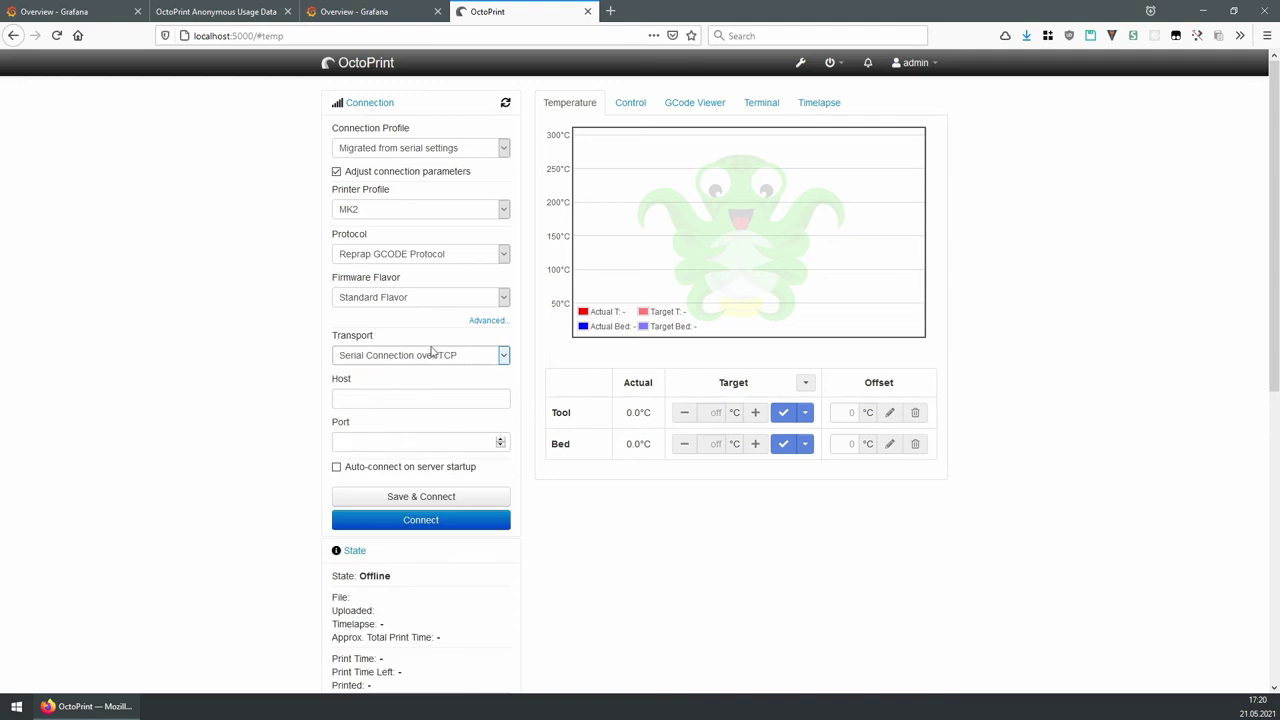
{"action": "left_click", "coordinate": [374, 398]}
{"action": "left_click", "coordinate": [358, 442]}
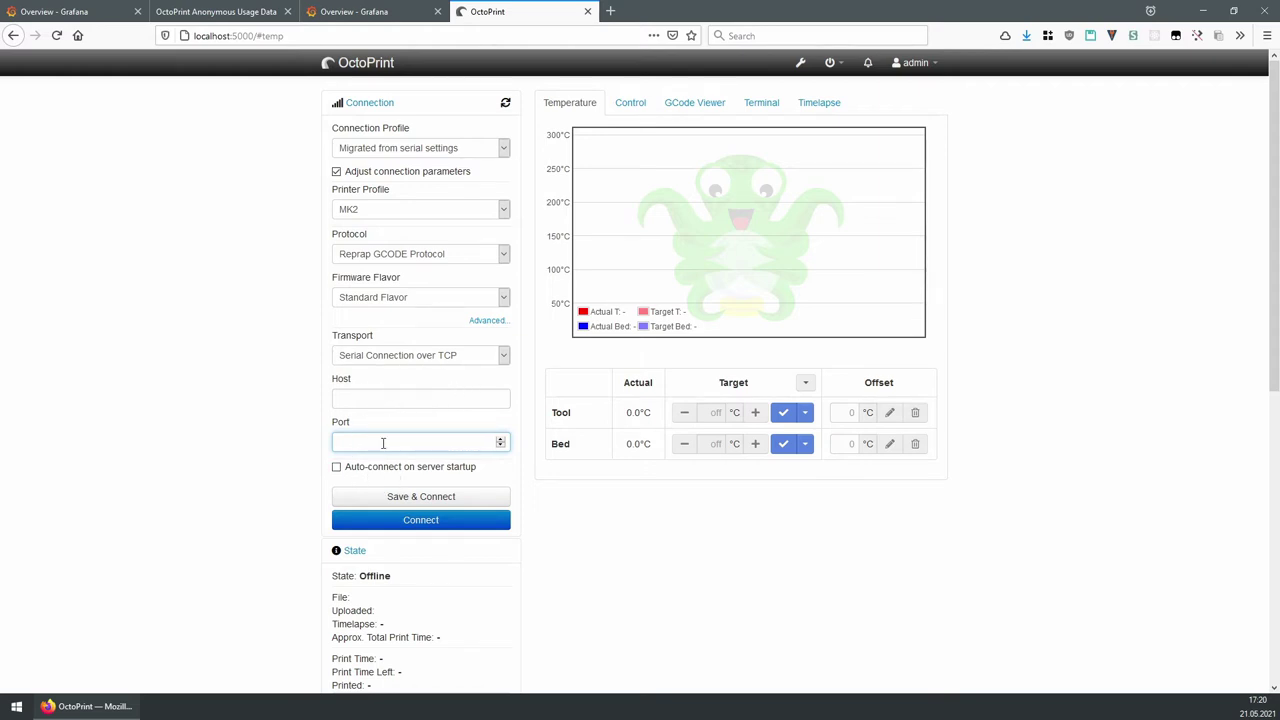
- Switch the transport to TCP Connection and check which other transports and protocols are offered
{"action": "left_click", "coordinate": [372, 355]}
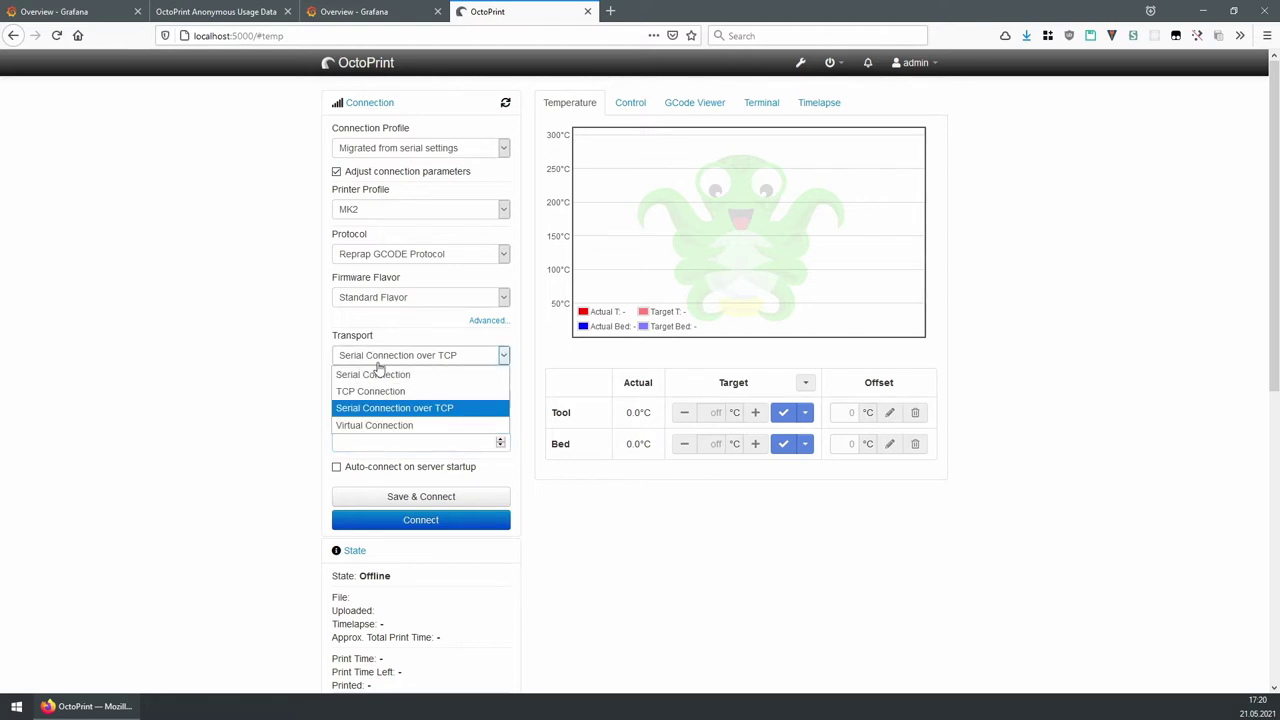
{"action": "left_click", "coordinate": [347, 391]}
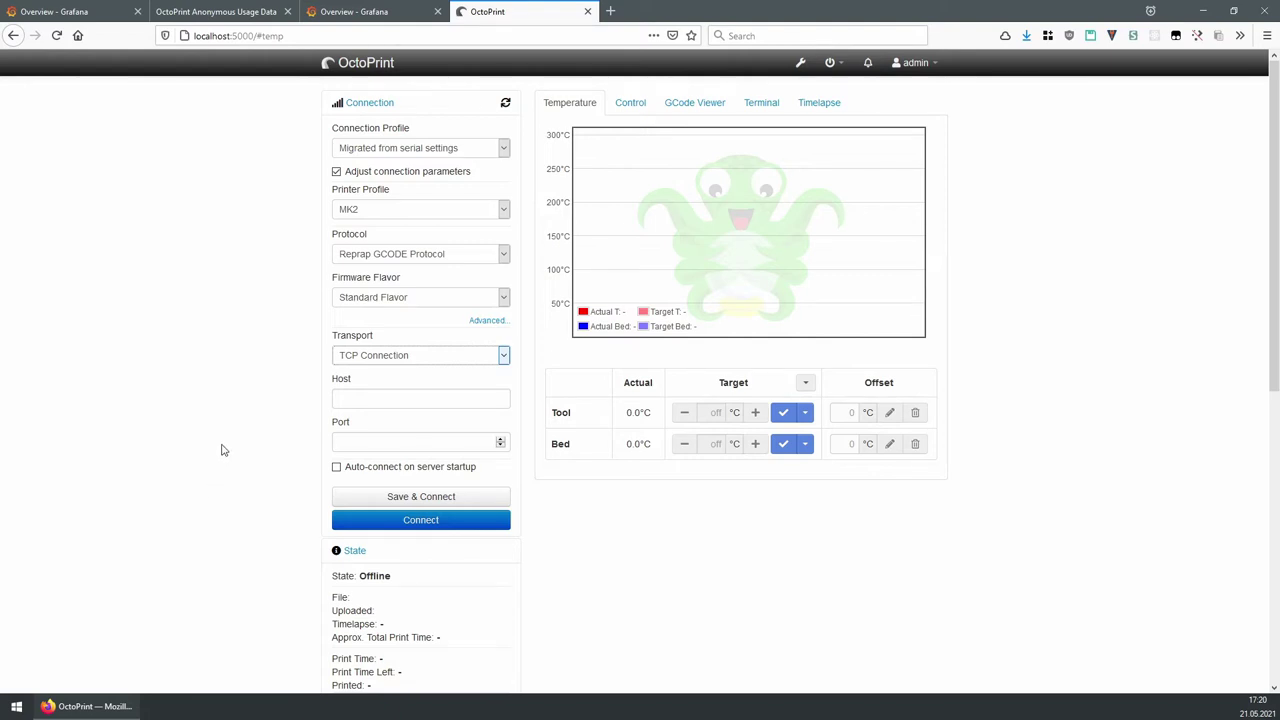
{"action": "left_click", "coordinate": [392, 357]}
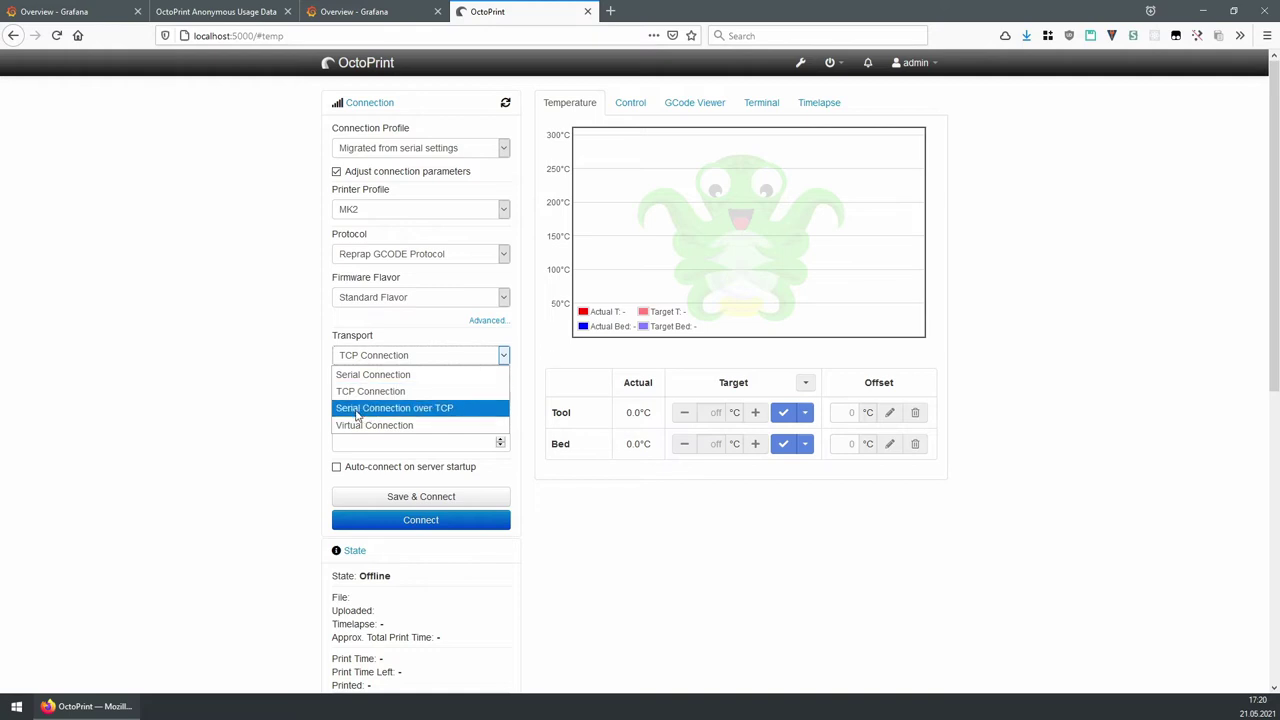
{"action": "left_click", "coordinate": [250, 416]}
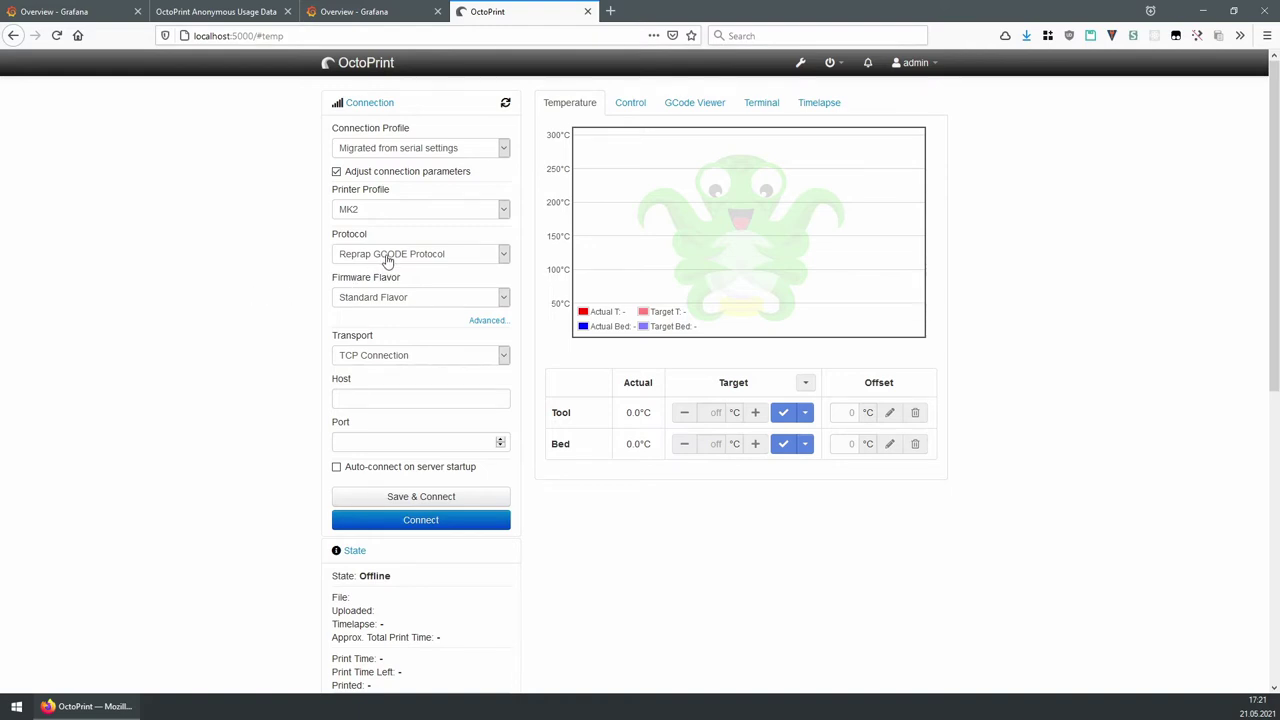
{"action": "left_click", "coordinate": [394, 354]}
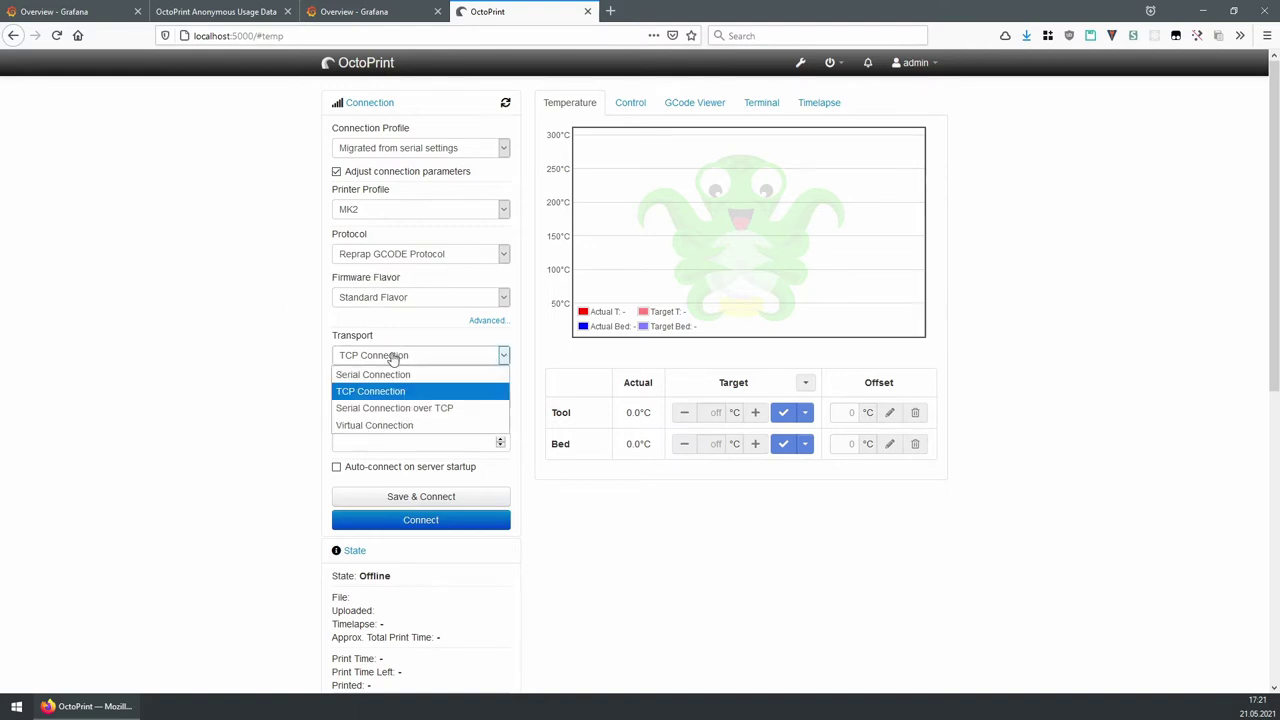
{"action": "left_click", "coordinate": [251, 373]}
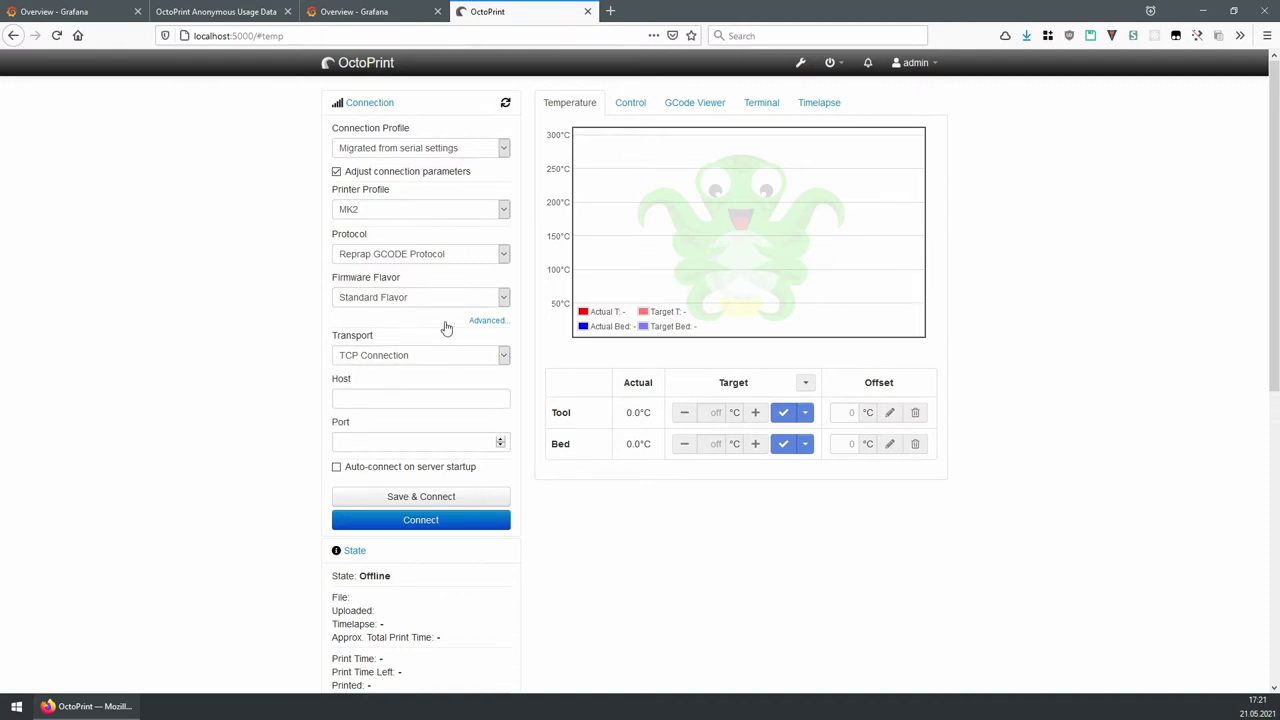
{"action": "left_click", "coordinate": [420, 253]}
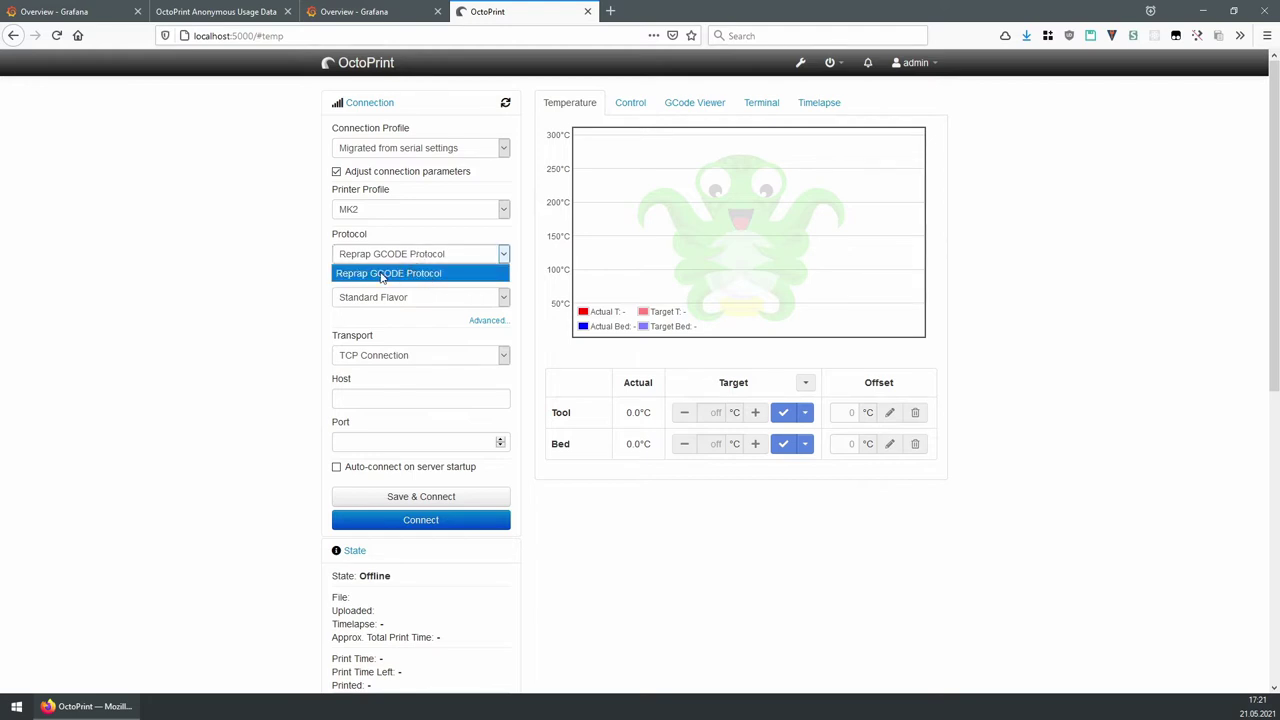
{"action": "left_click", "coordinate": [283, 309]}
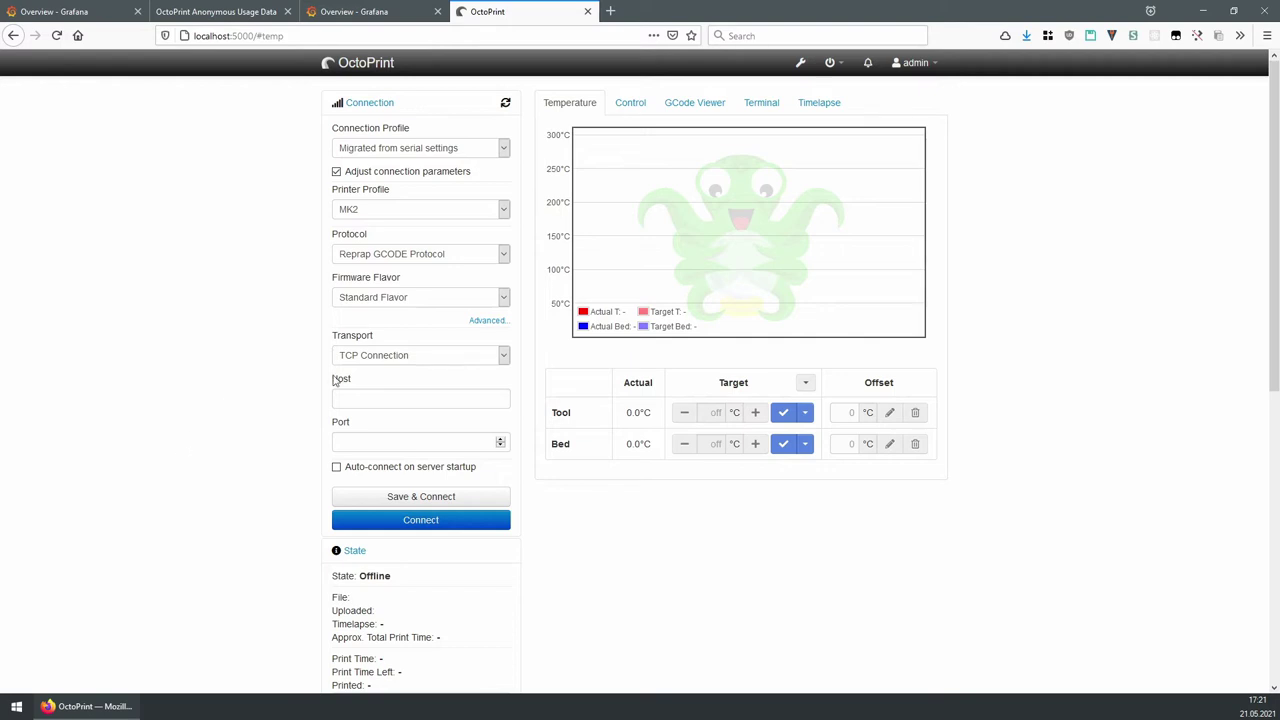
- Set the transport to Serial Connection, connecting via USB ID & baudrate, and check the selectable USB IDs
{"action": "left_click", "coordinate": [370, 357]}
{"action": "left_click", "coordinate": [370, 371]}
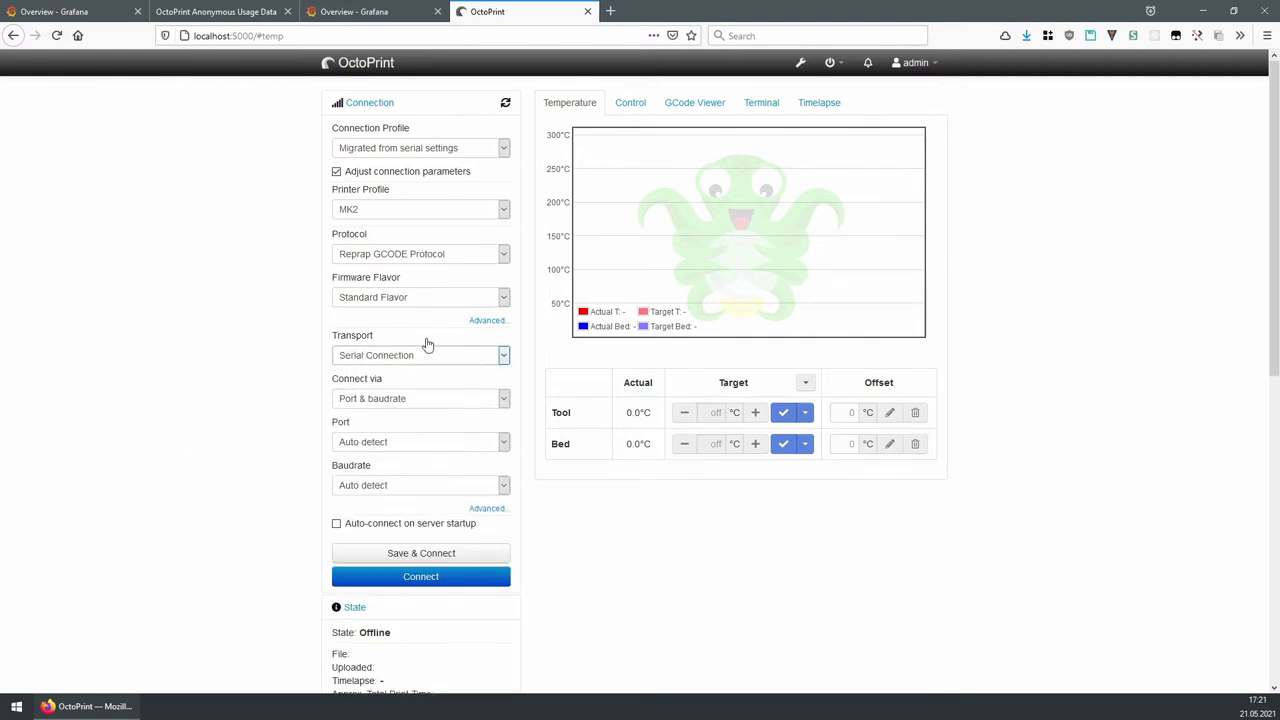
{"action": "left_click", "coordinate": [403, 400]}
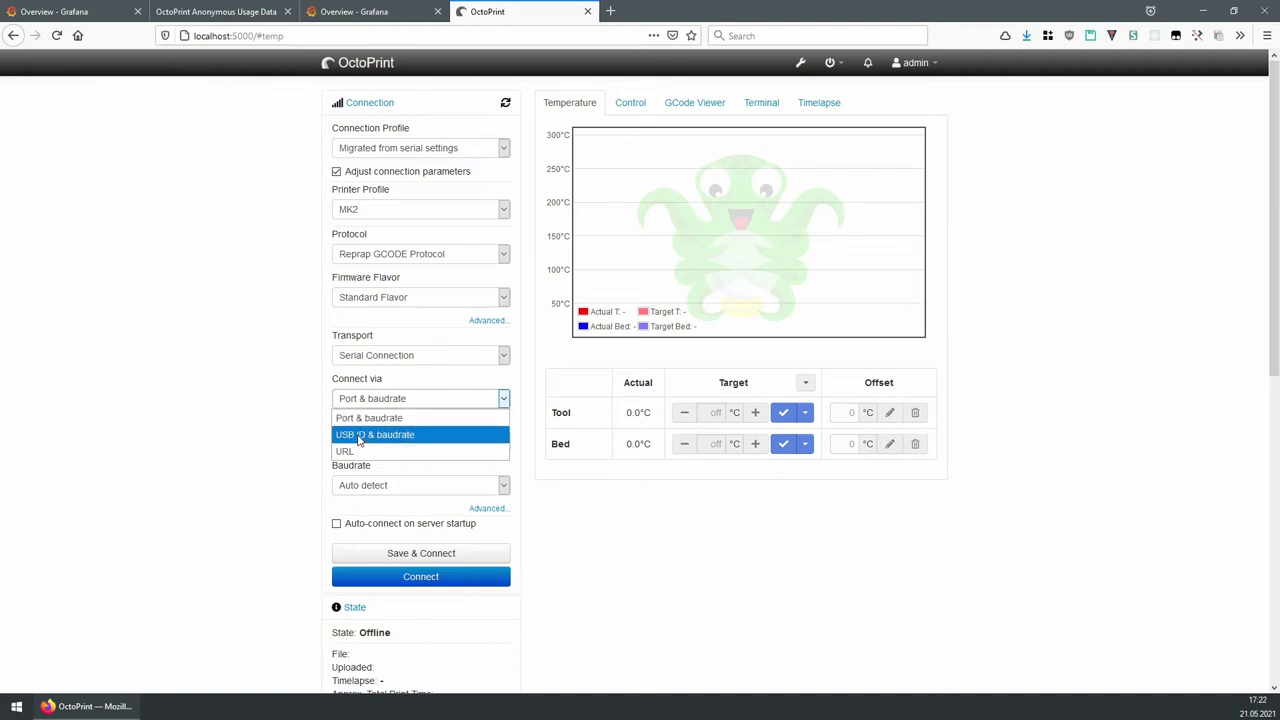
{"action": "left_click", "coordinate": [385, 434]}
{"action": "left_click", "coordinate": [401, 443]}
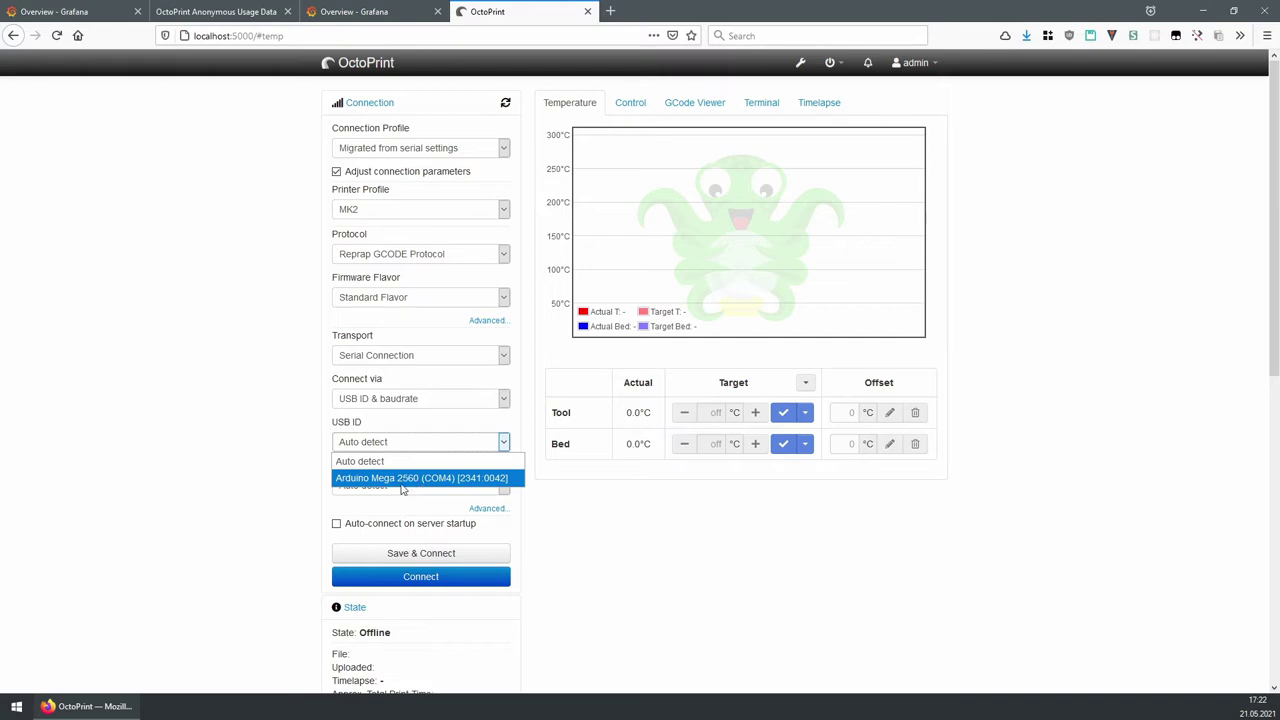
- Change the connection method to Port & baudrate and check the selectable ports
{"action": "left_click", "coordinate": [418, 398]}
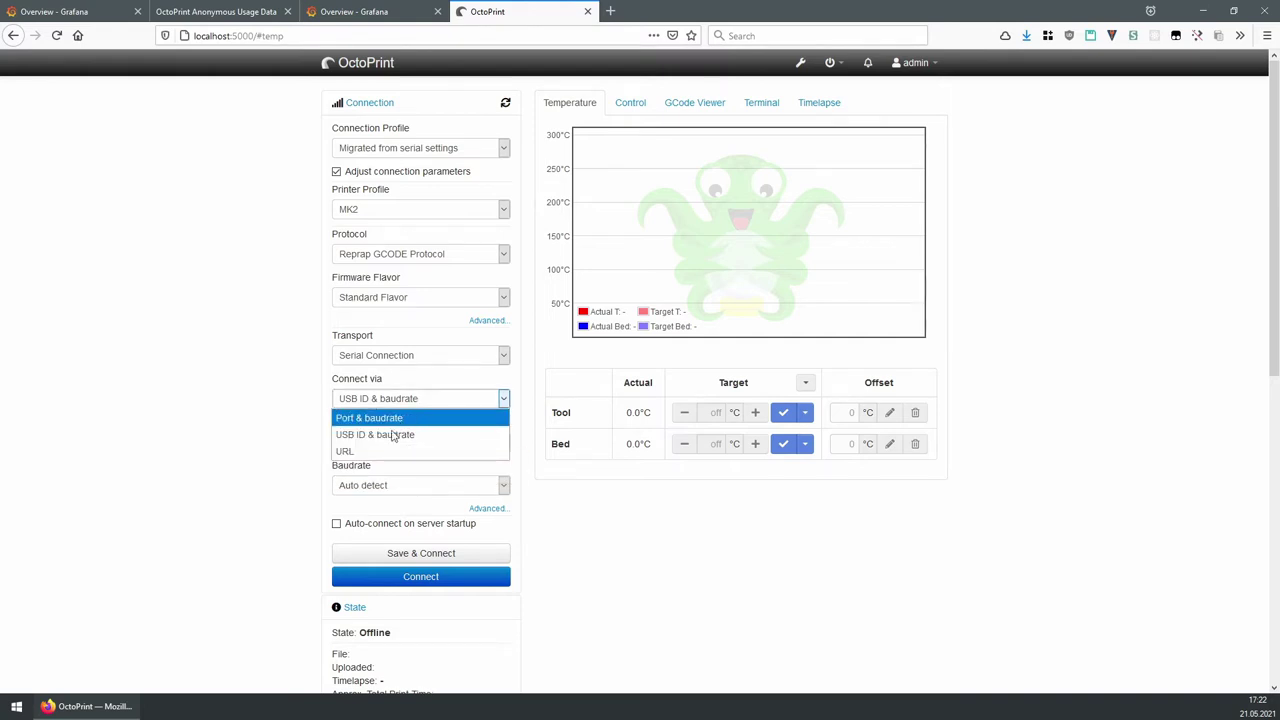
{"action": "left_click", "coordinate": [388, 419]}
{"action": "left_click", "coordinate": [391, 443]}
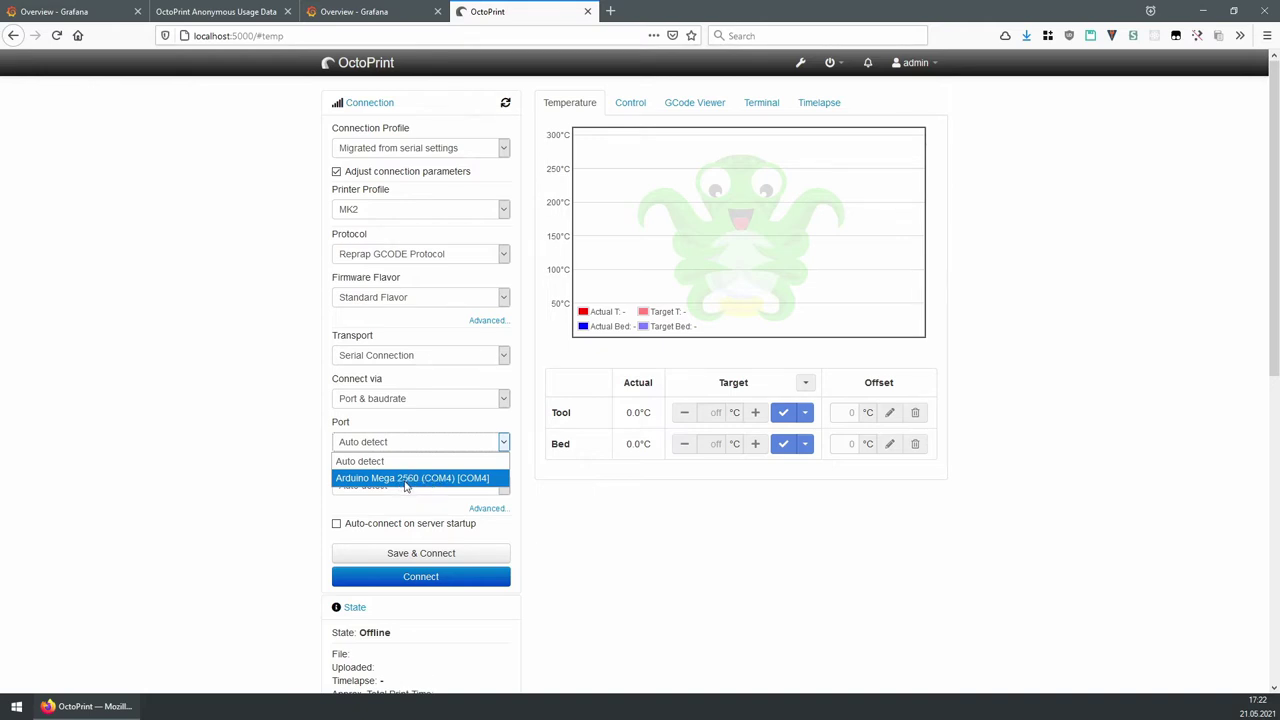
- Set Connect via back to USB ID & baudrate and look through the USB ID and baudrate choices
{"action": "left_click", "coordinate": [408, 402]}
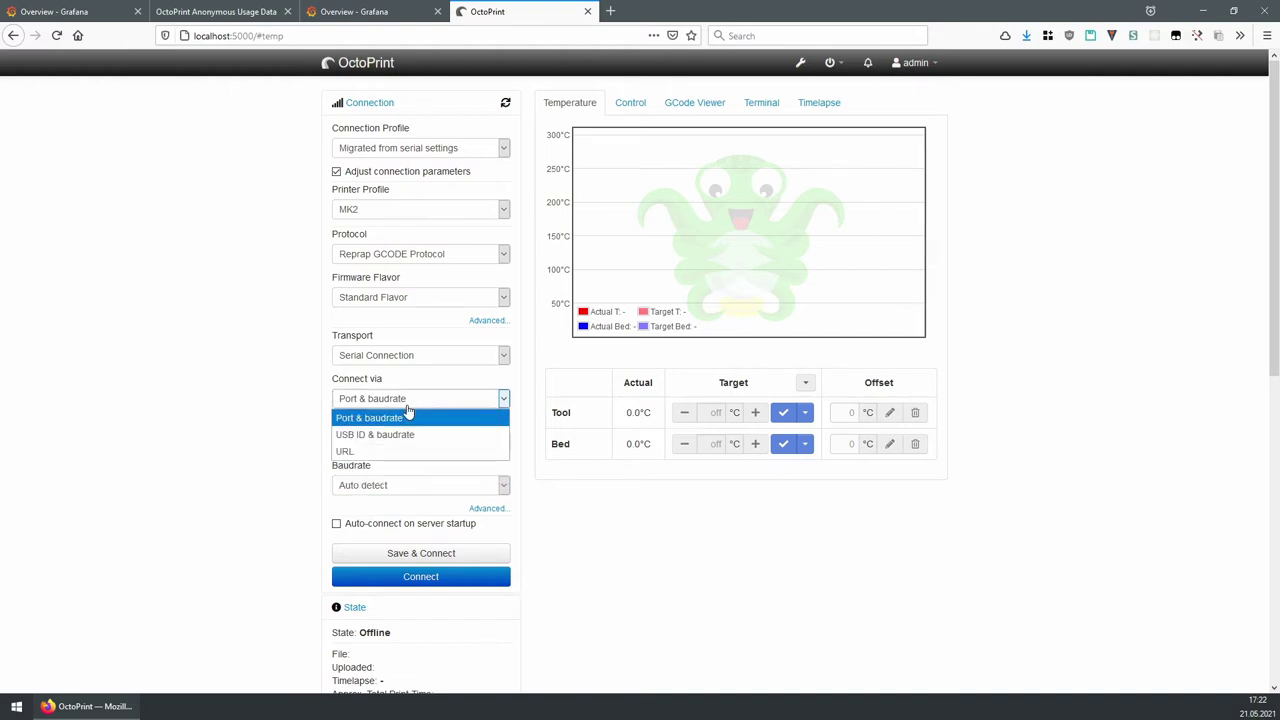
{"action": "key", "text": "Escape"}
{"action": "key", "text": "Down"}
{"action": "left_click", "coordinate": [370, 442]}
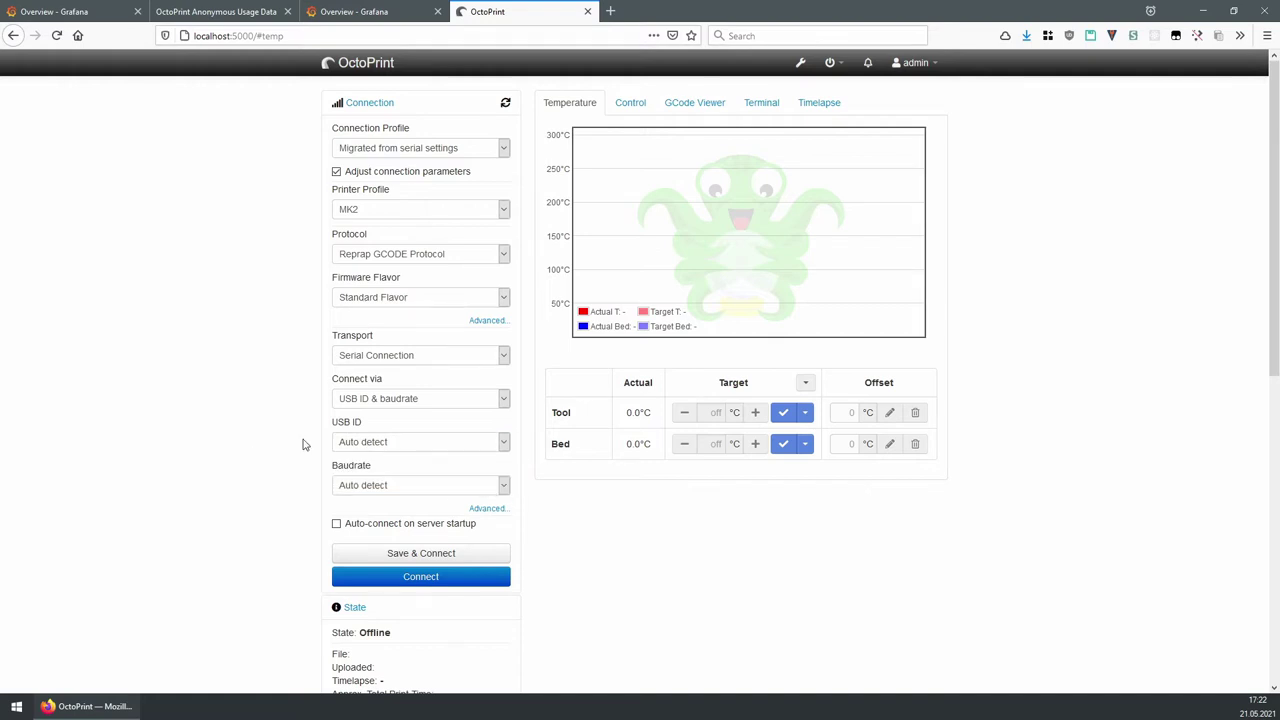
{"action": "left_click", "coordinate": [244, 469]}
{"action": "left_click", "coordinate": [379, 488]}
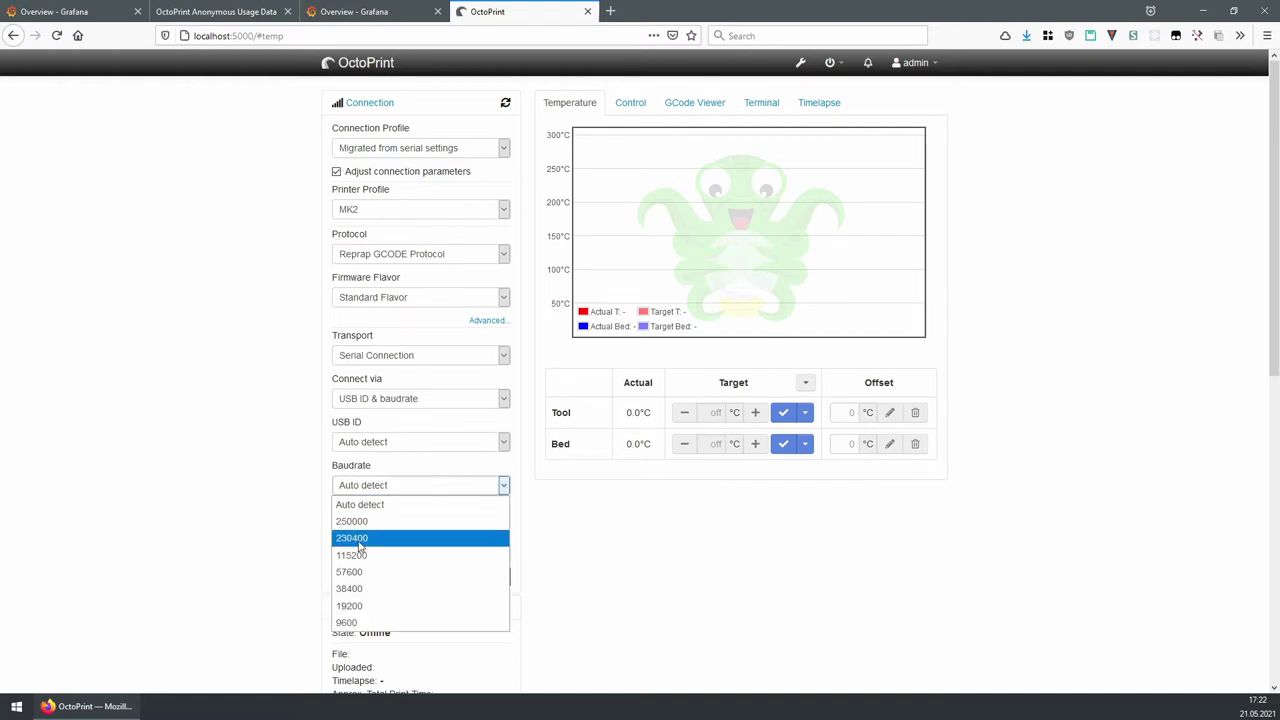
{"action": "left_click", "coordinate": [277, 491]}
{"action": "left_click", "coordinate": [375, 449]}
{"action": "left_click", "coordinate": [375, 449]}
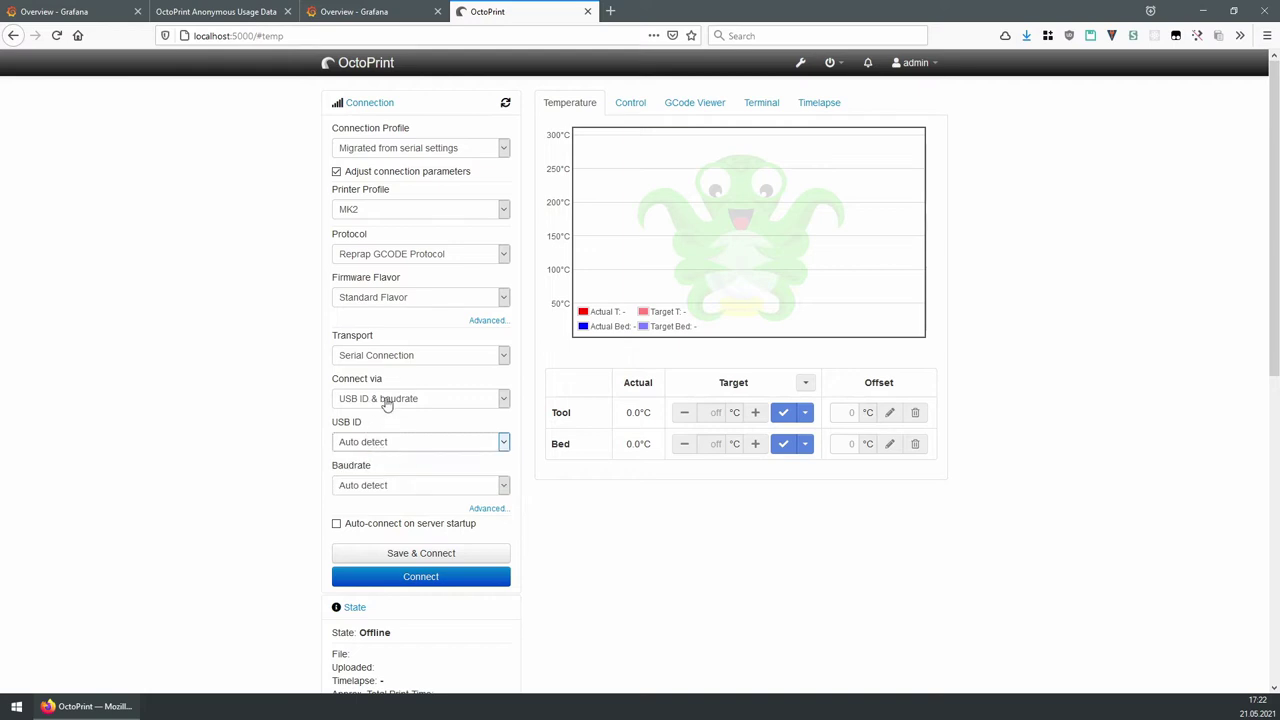
- Set the serial connection to connect via URL and consult the linked pySerial page on supported URL schemes
{"action": "left_click", "coordinate": [378, 399]}
{"action": "left_click", "coordinate": [367, 453]}
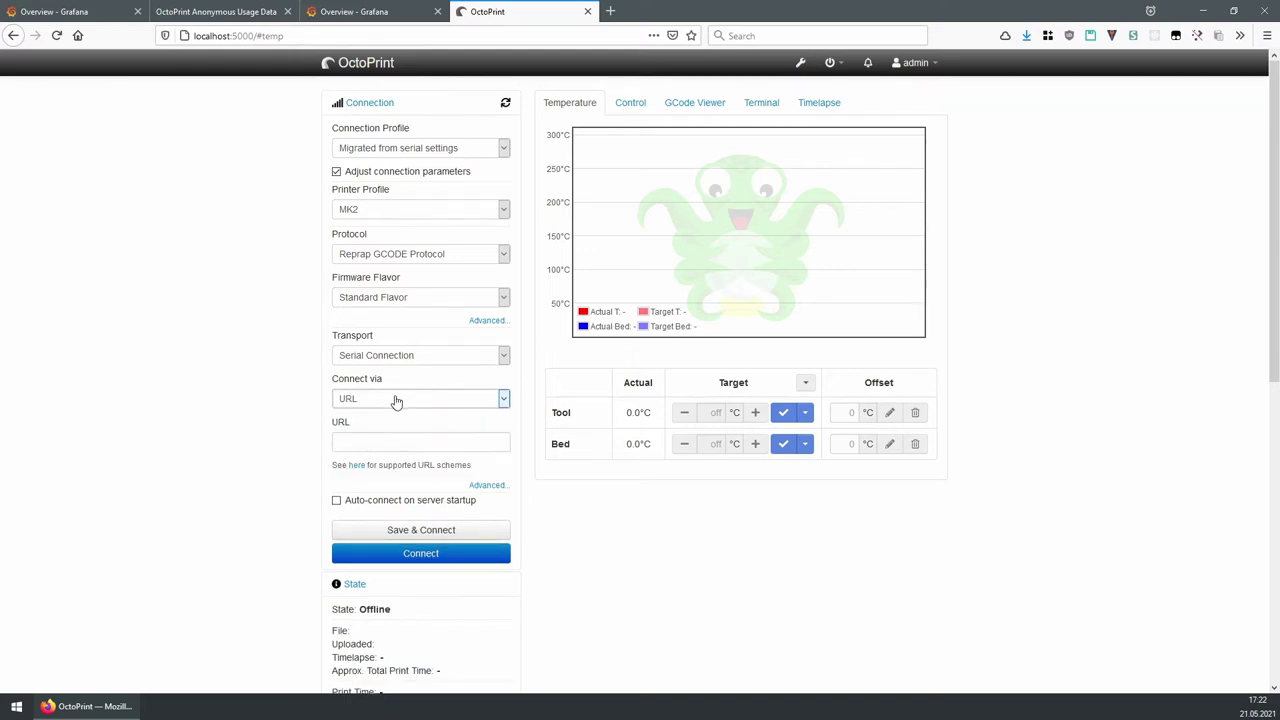
{"action": "left_click", "coordinate": [357, 465]}
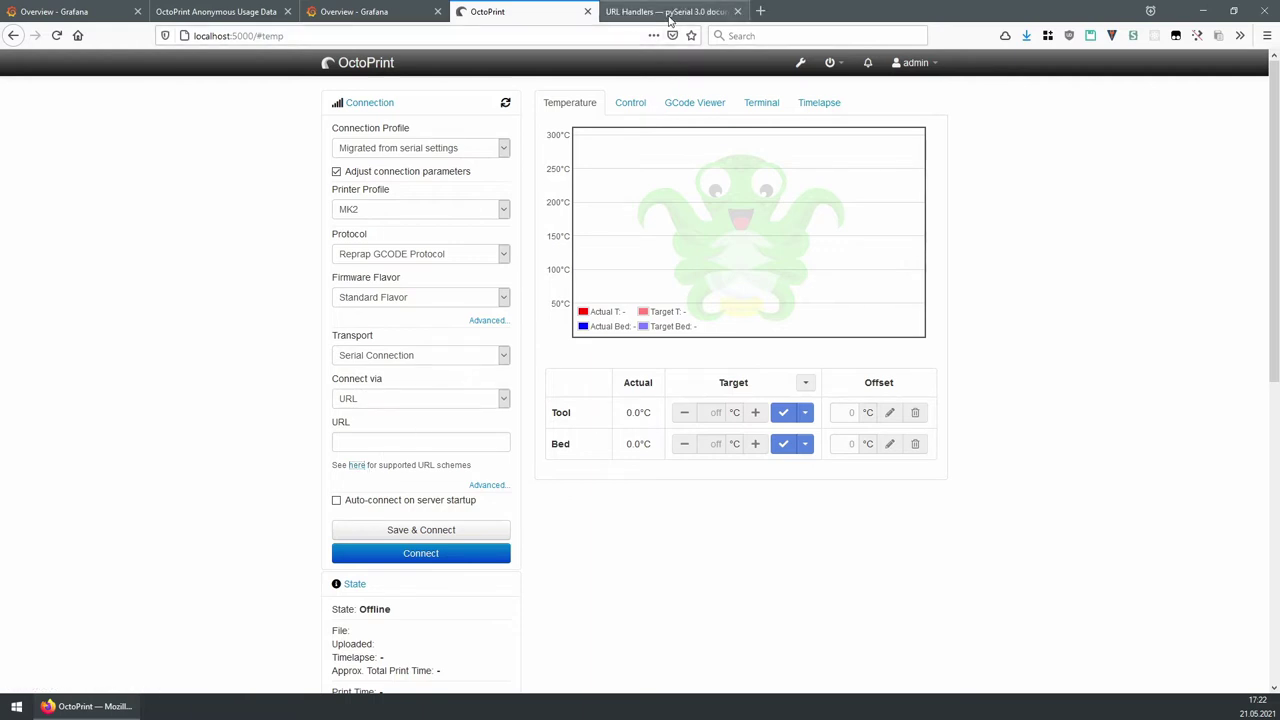
{"action": "left_click", "coordinate": [671, 19]}
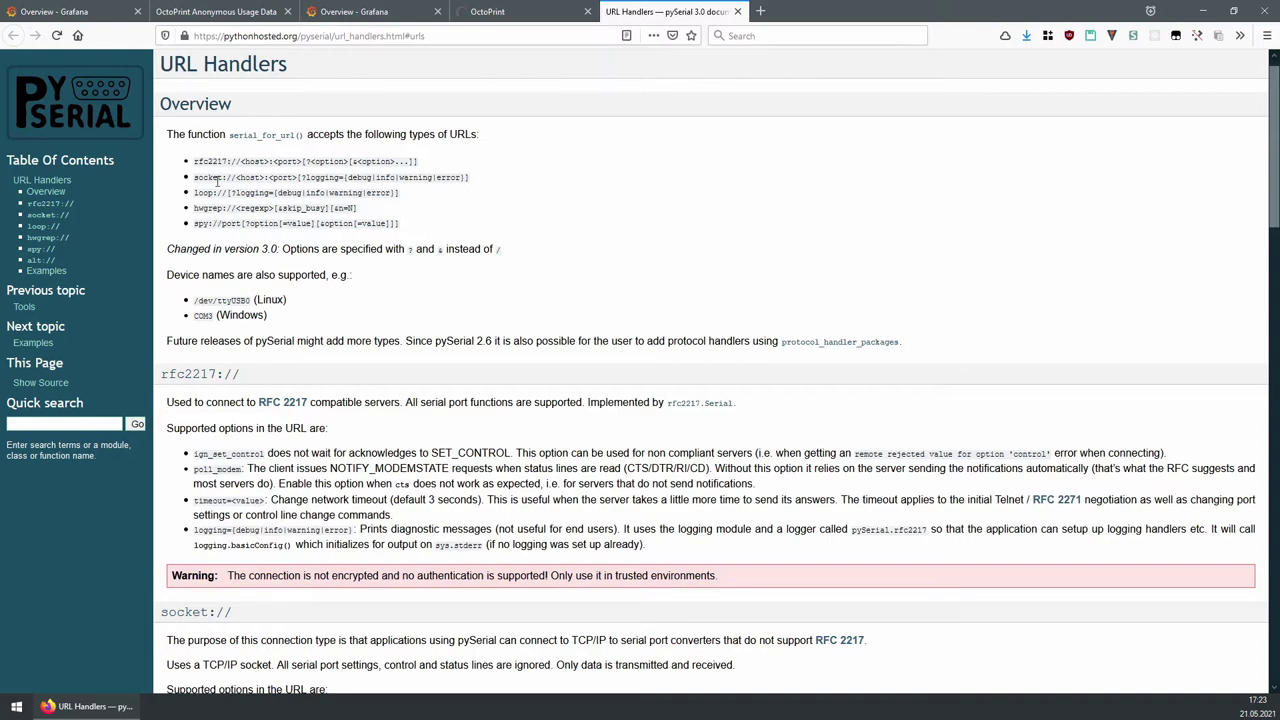
{"action": "left_click", "coordinate": [489, 14]}
{"action": "left_click", "coordinate": [412, 440]}
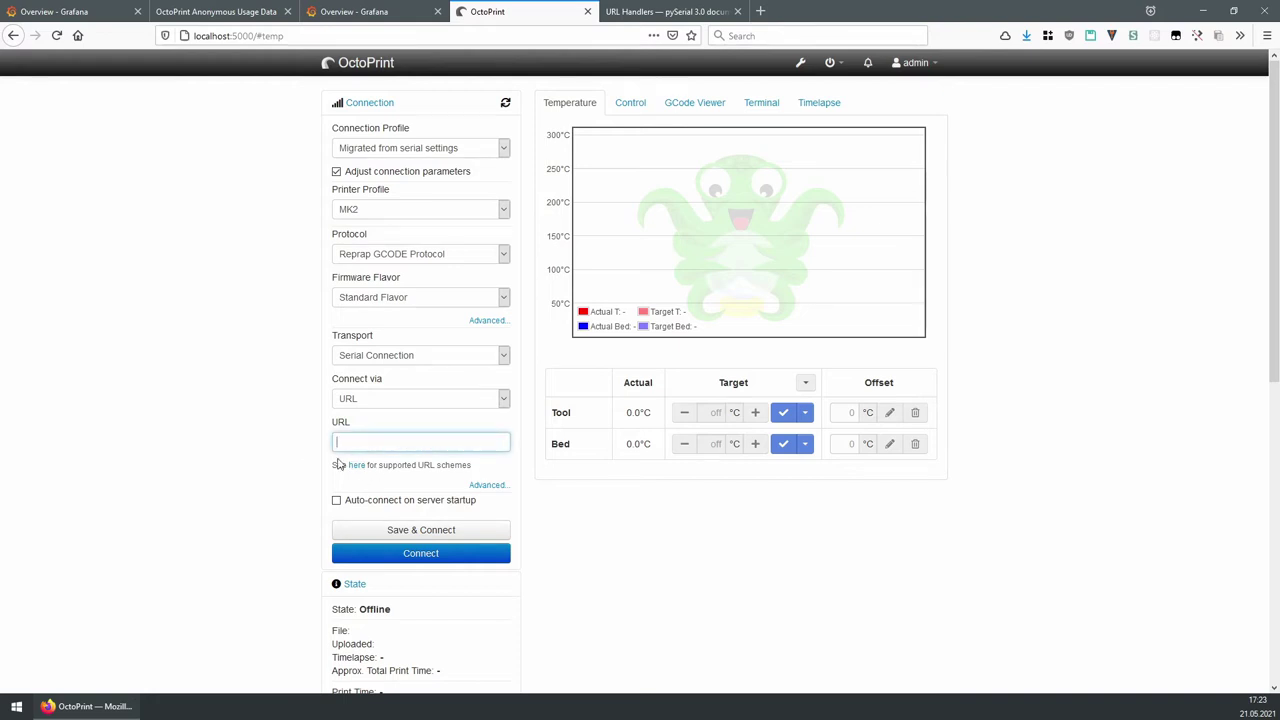
- Review the advanced transport parameters including the expert options, and reset Connect via to its default, Port & baudrate
{"action": "left_click", "coordinate": [488, 485]}
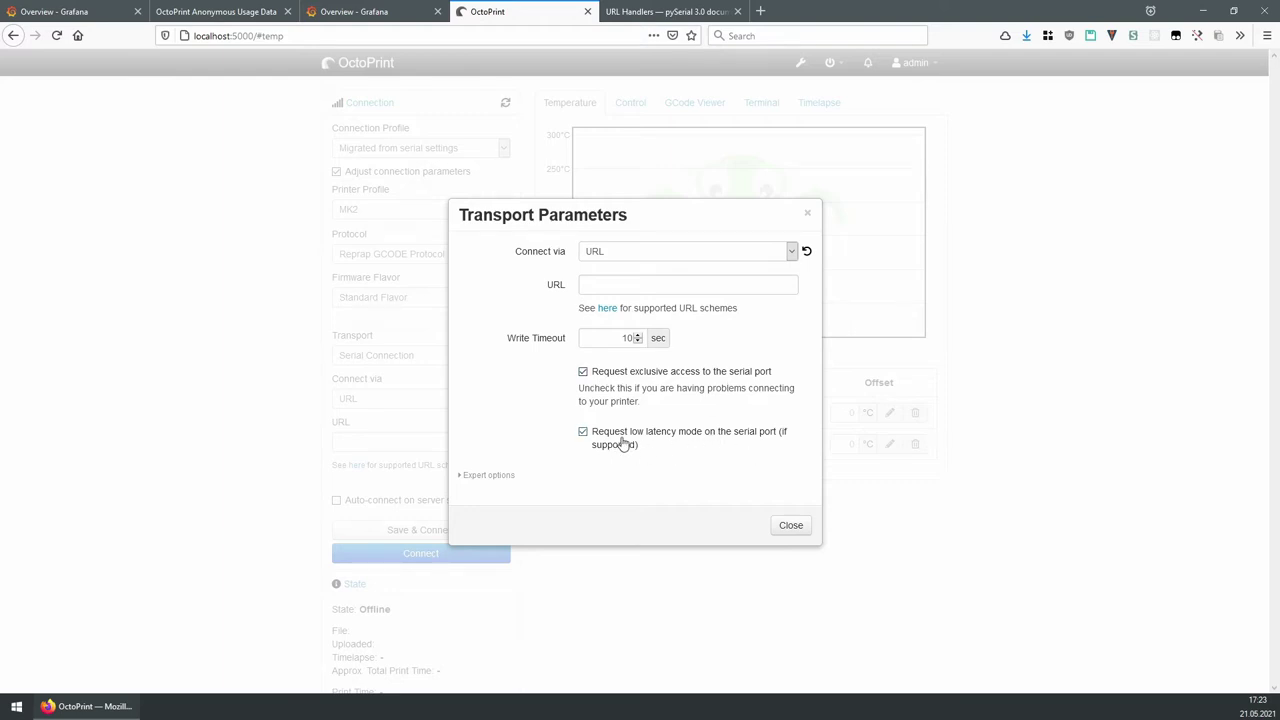
{"action": "left_click", "coordinate": [492, 477]}
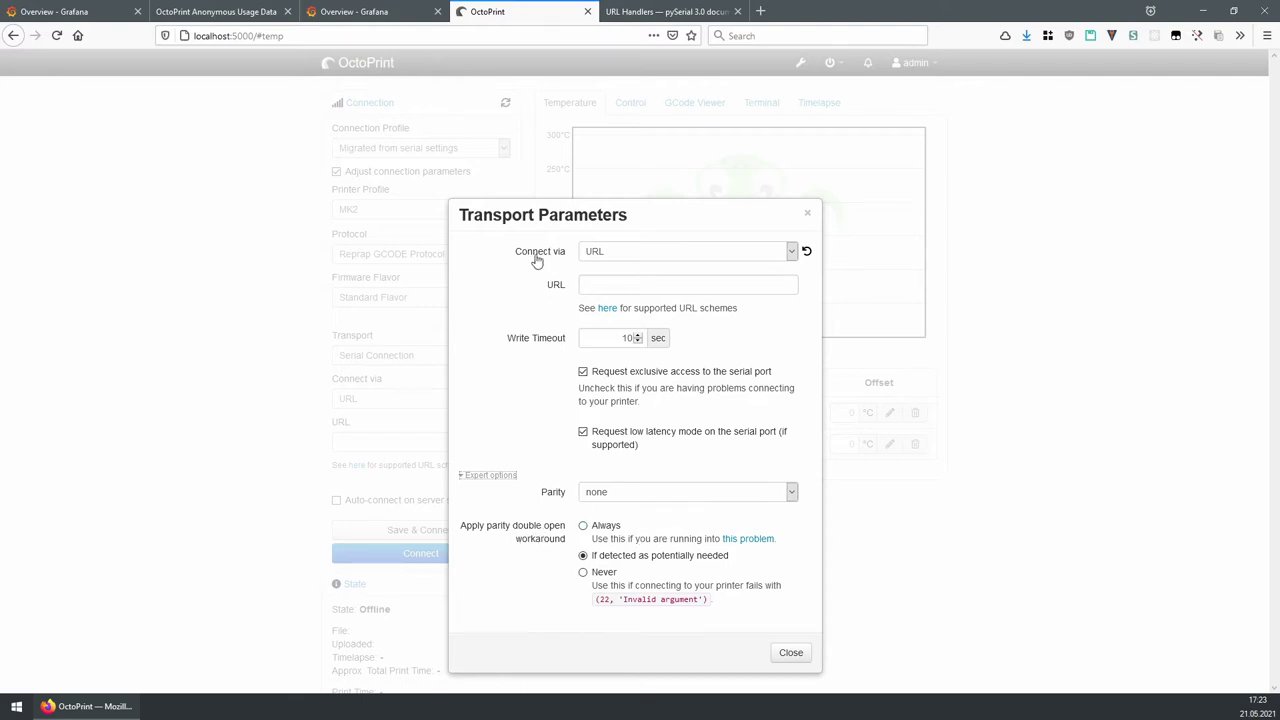
{"action": "left_click", "coordinate": [651, 251]}
{"action": "left_click", "coordinate": [623, 270]}
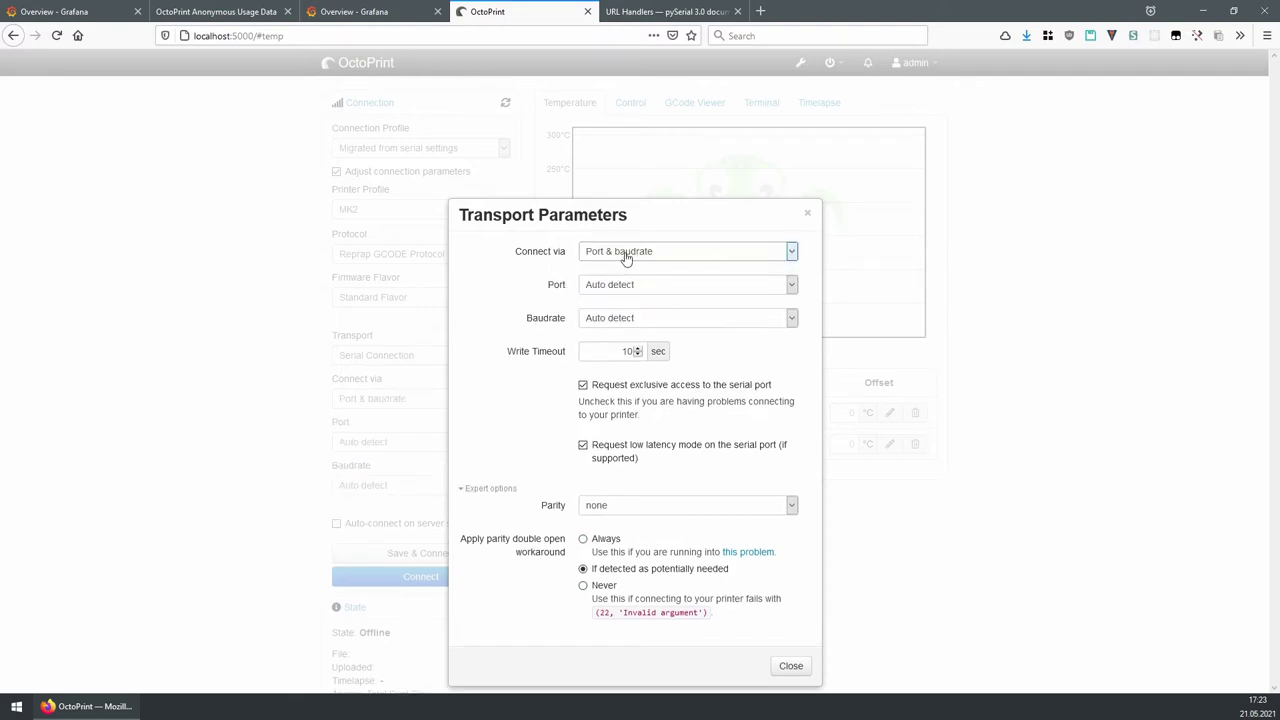
{"action": "left_click", "coordinate": [626, 251]}
{"action": "left_click", "coordinate": [627, 287]}
{"action": "left_click", "coordinate": [808, 253]}
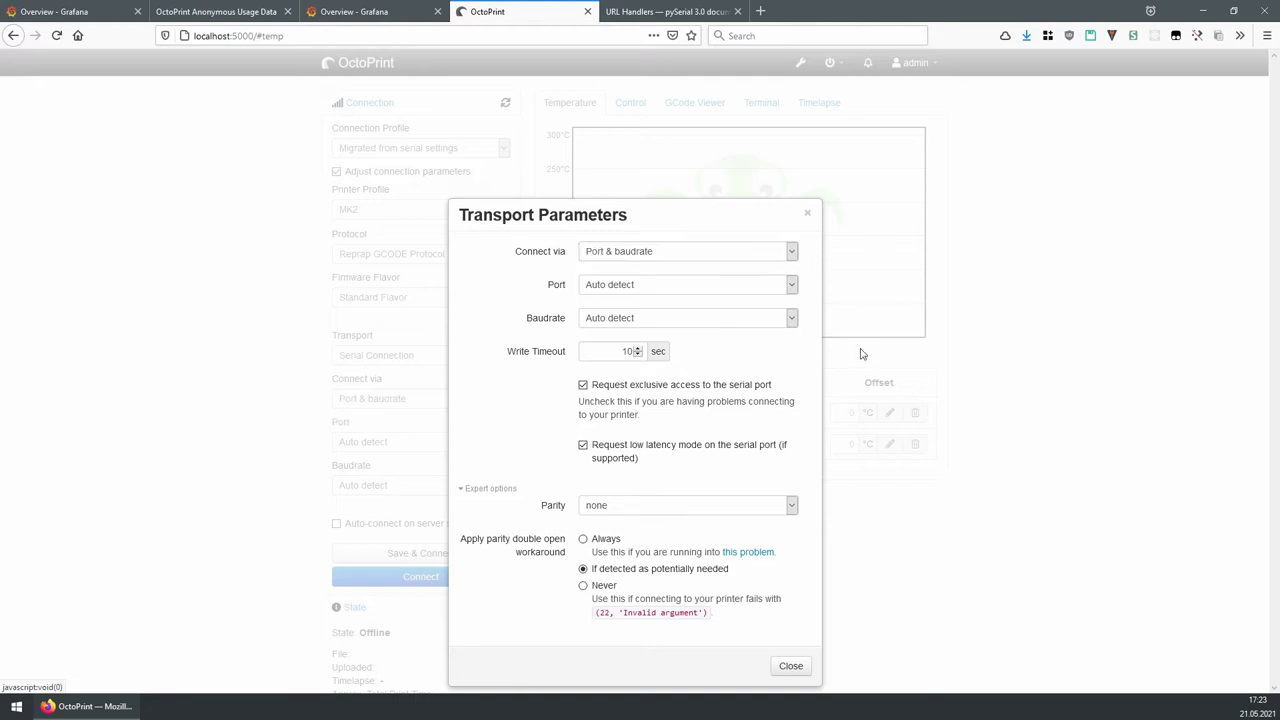
{"action": "left_click", "coordinate": [808, 217]}
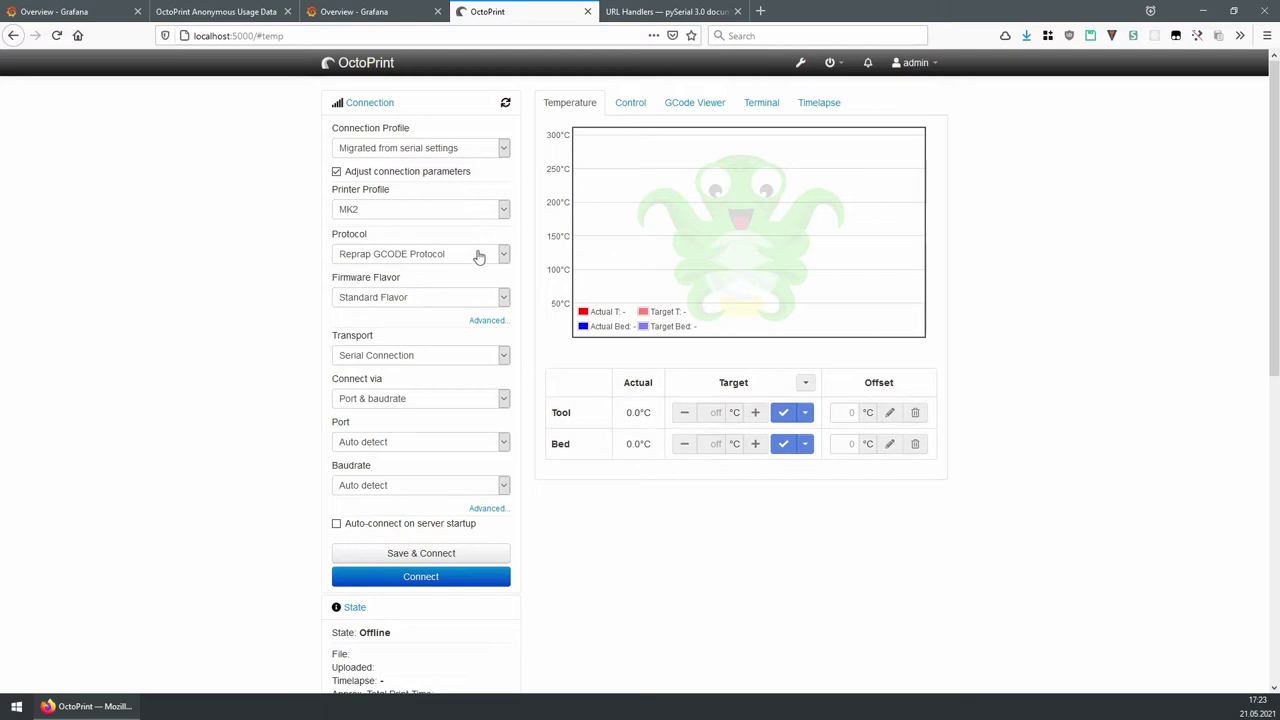
- Open the advanced protocol parameters and check which firmware flavors are available
{"action": "left_click", "coordinate": [485, 321]}
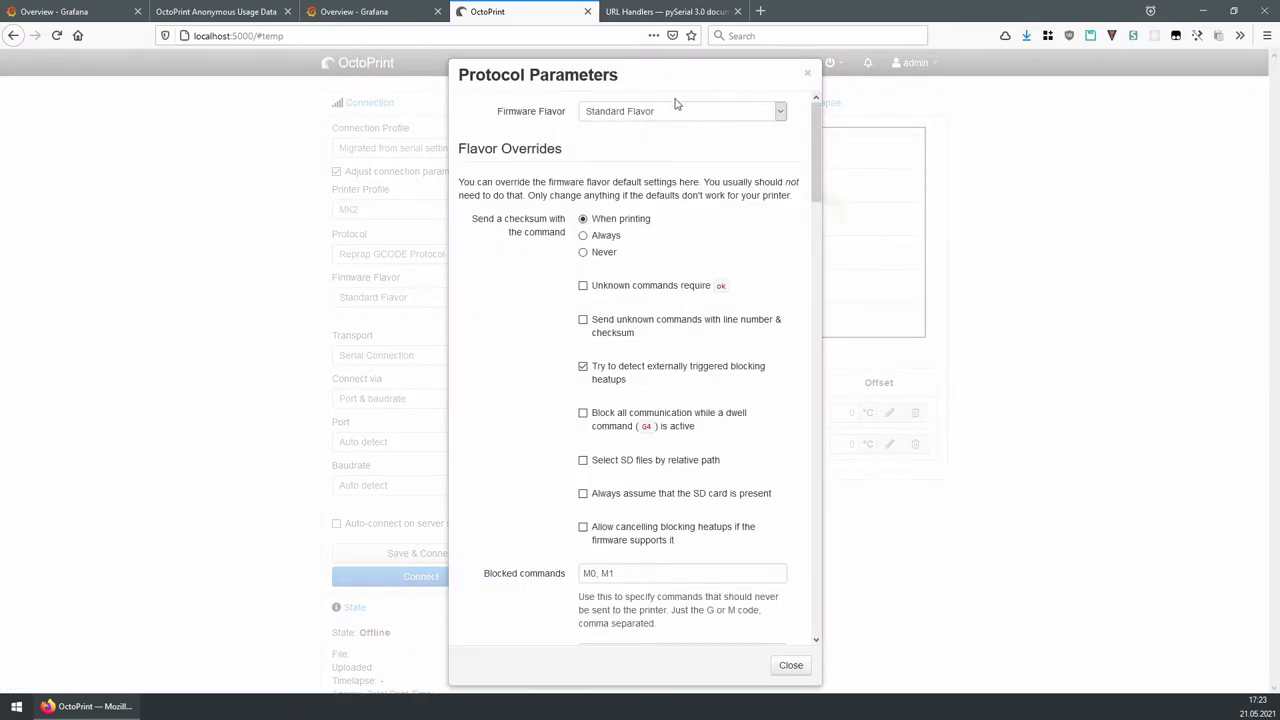
{"action": "left_click", "coordinate": [638, 121]}
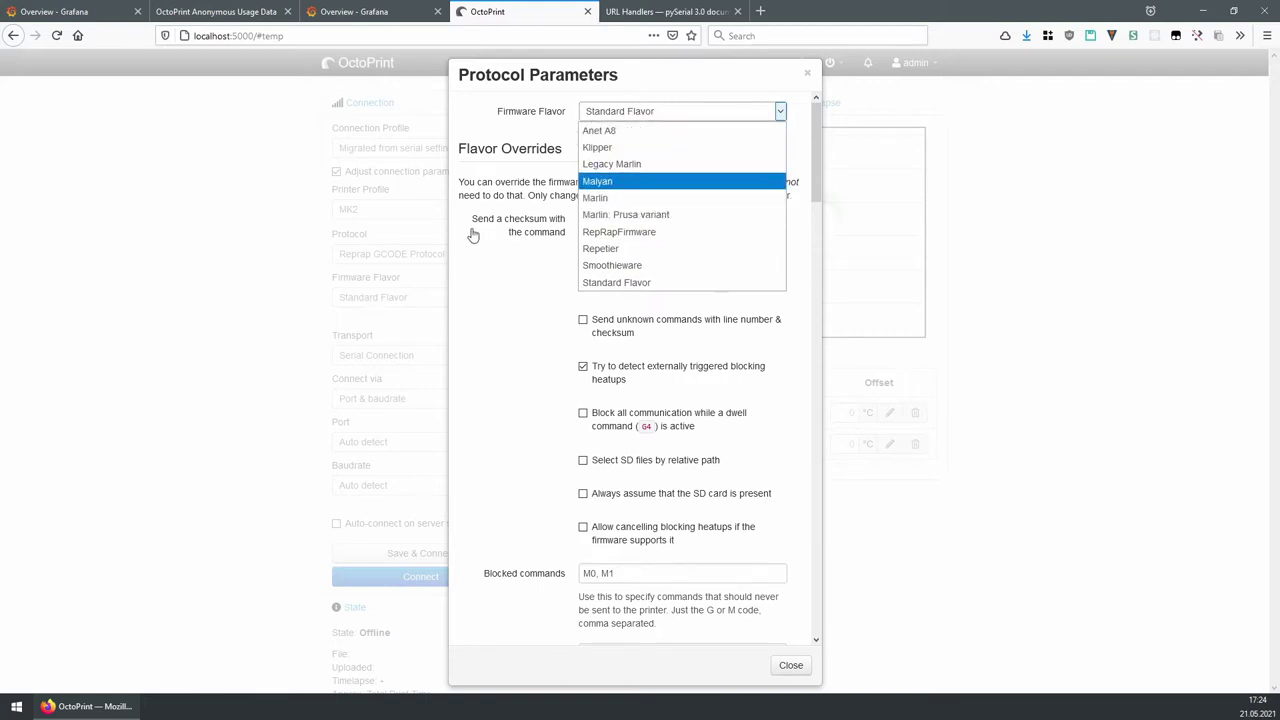
{"action": "left_click", "coordinate": [497, 153]}
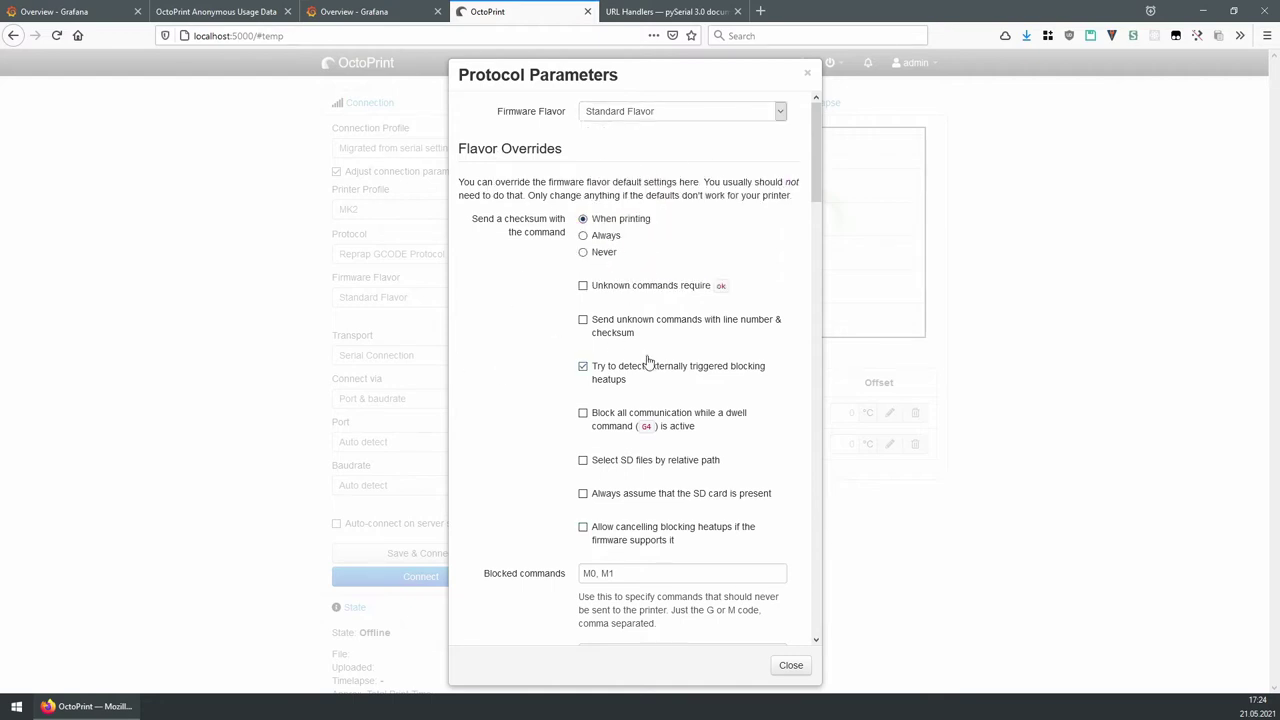
- Examine the protocol parameters from the flavor overrides and blocked or ignored commands through pausing, cancelling, timeouts and firmware capability support
{"action": "scroll", "coordinate": [480, 410], "scroll_direction": "down", "scroll_amount": 3}
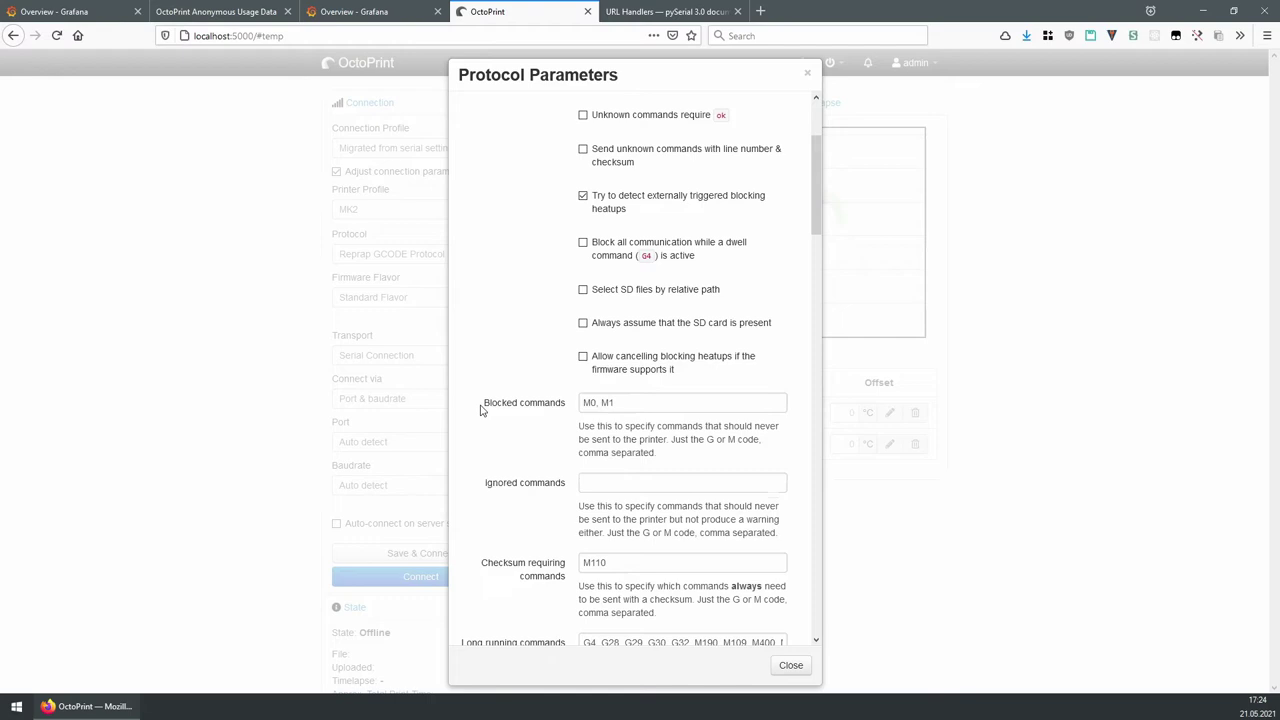
{"action": "left_click", "coordinate": [610, 404]}
{"action": "scroll", "coordinate": [546, 463], "scroll_direction": "down", "scroll_amount": 2}
{"action": "left_click", "coordinate": [604, 397]}
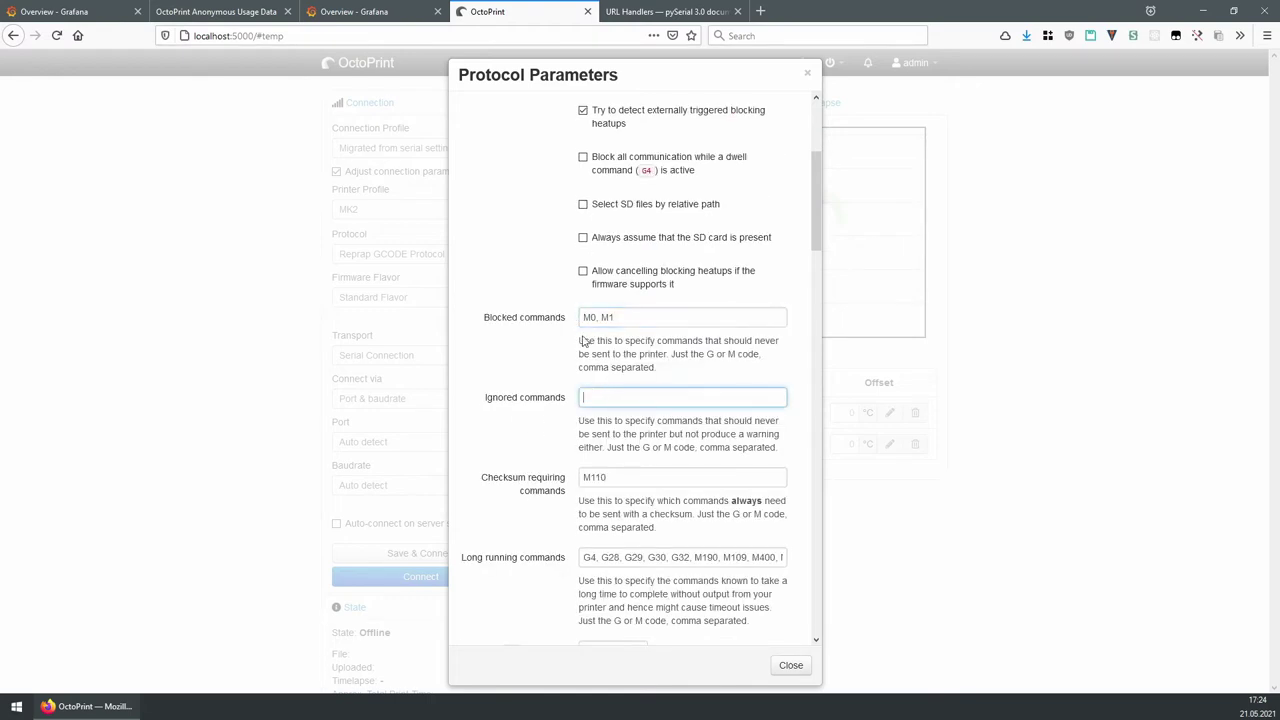
{"action": "scroll", "coordinate": [551, 369], "scroll_direction": "down", "scroll_amount": 10}
{"action": "scroll", "coordinate": [631, 169], "scroll_direction": "down", "scroll_amount": 3}
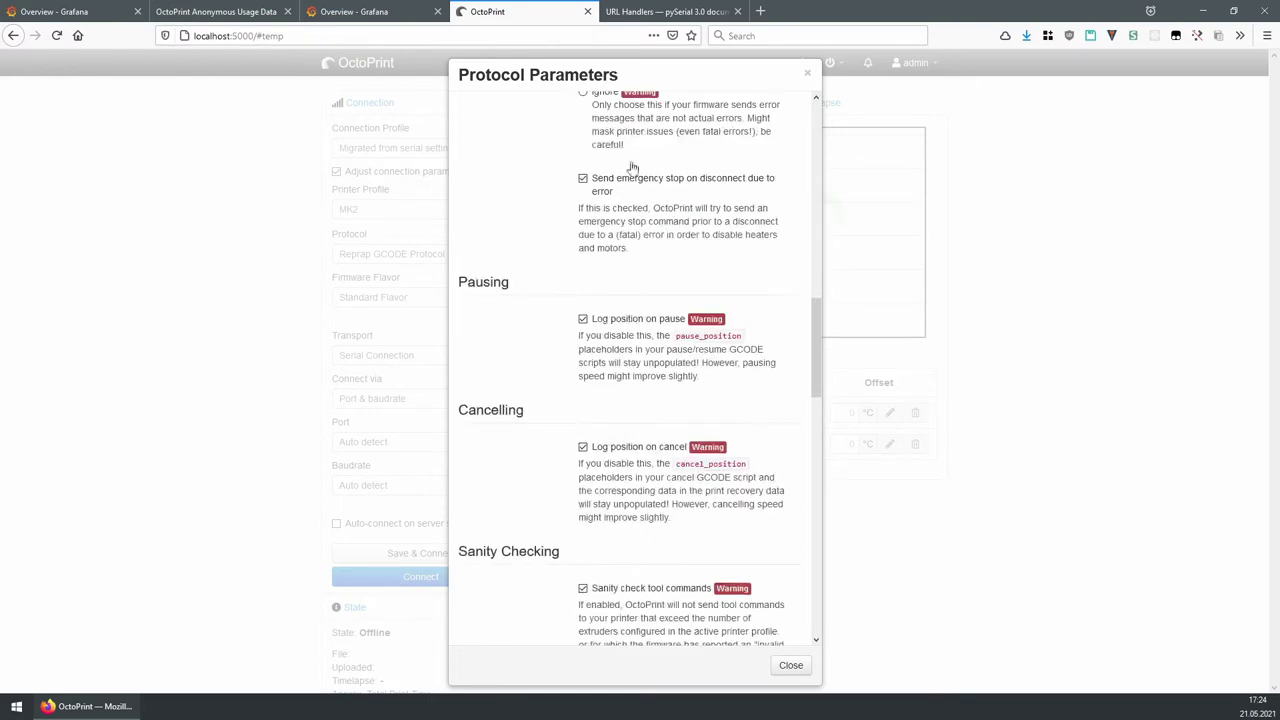
{"action": "scroll", "coordinate": [608, 333], "scroll_direction": "down", "scroll_amount": 10}
{"action": "scroll", "coordinate": [625, 297], "scroll_direction": "down", "scroll_amount": 10}
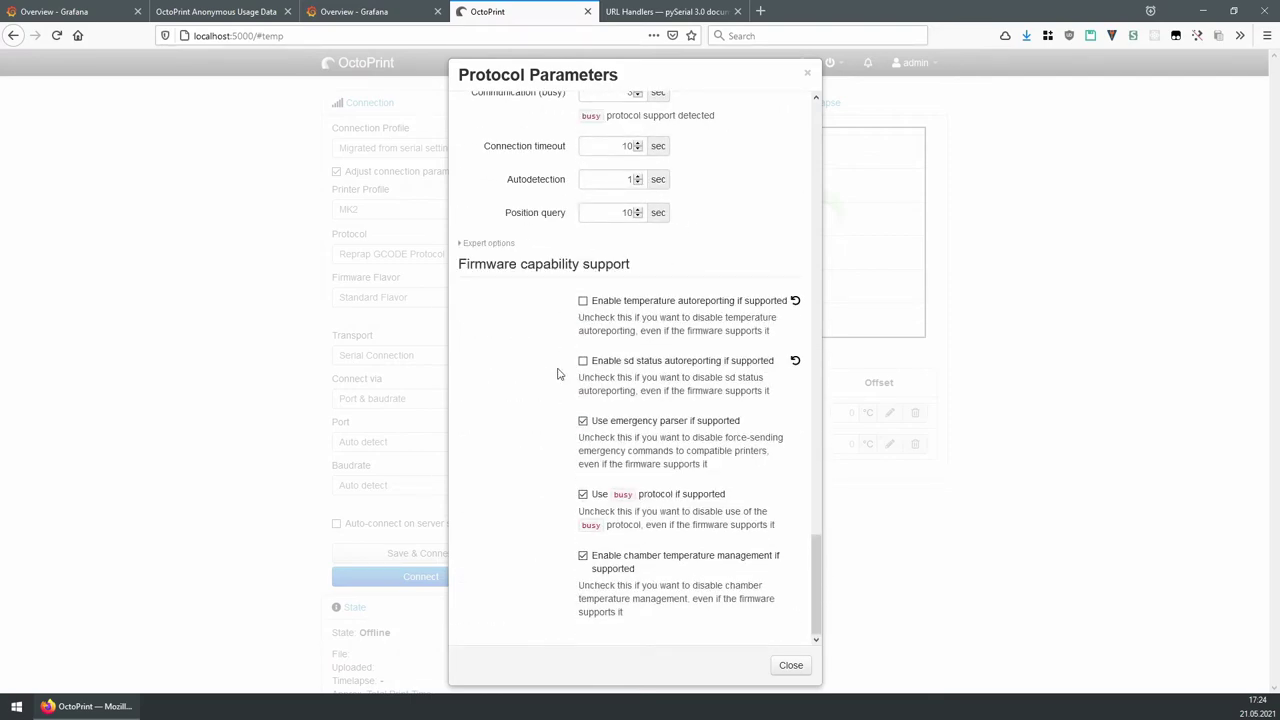
- Set the firmware flavor to Repetier in the protocol parameters, close the dialog and hide the connection parameters
{"action": "scroll", "coordinate": [600, 468], "scroll_direction": "up", "scroll_amount": 20}
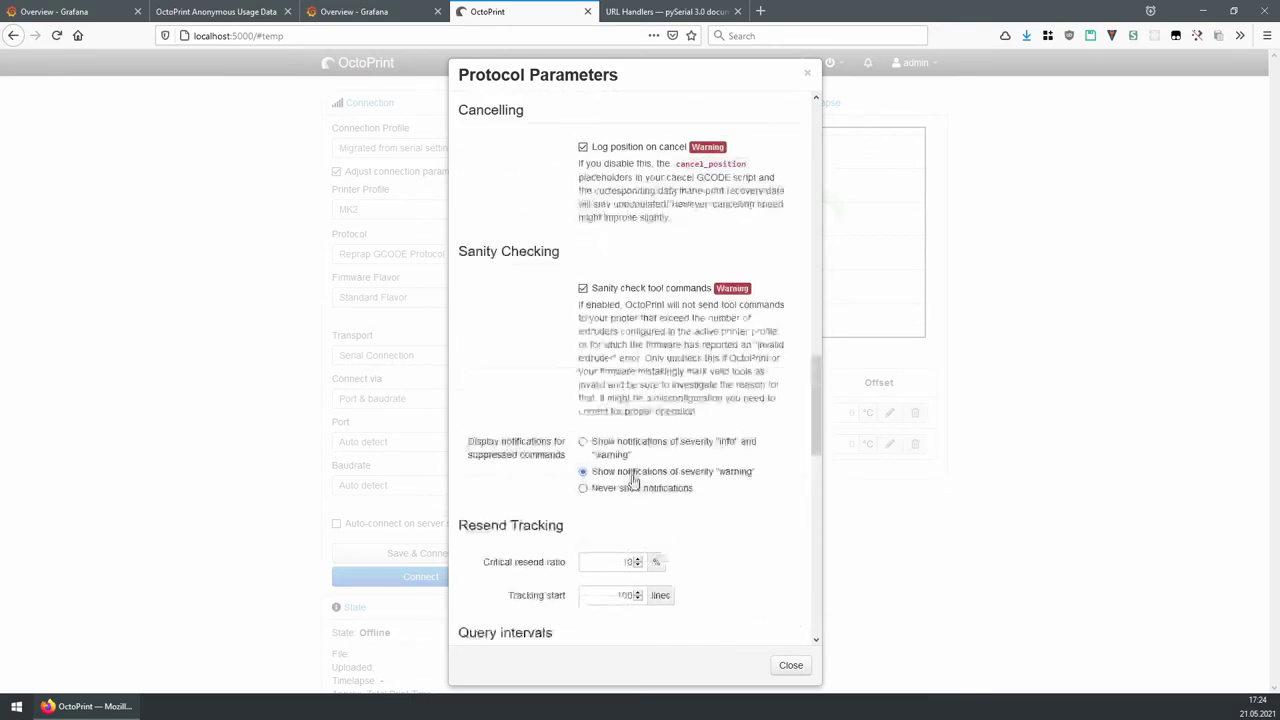
{"action": "scroll", "coordinate": [606, 474], "scroll_direction": "up", "scroll_amount": 3}
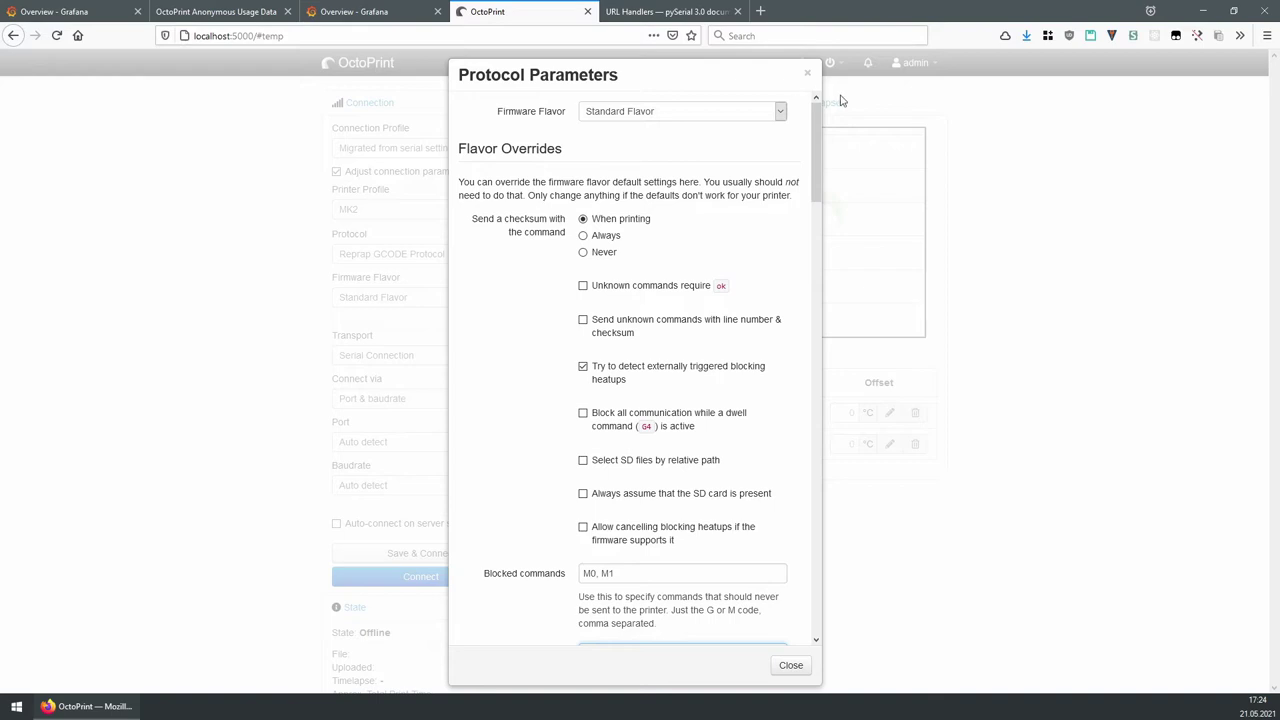
{"action": "left_click", "coordinate": [628, 113]}
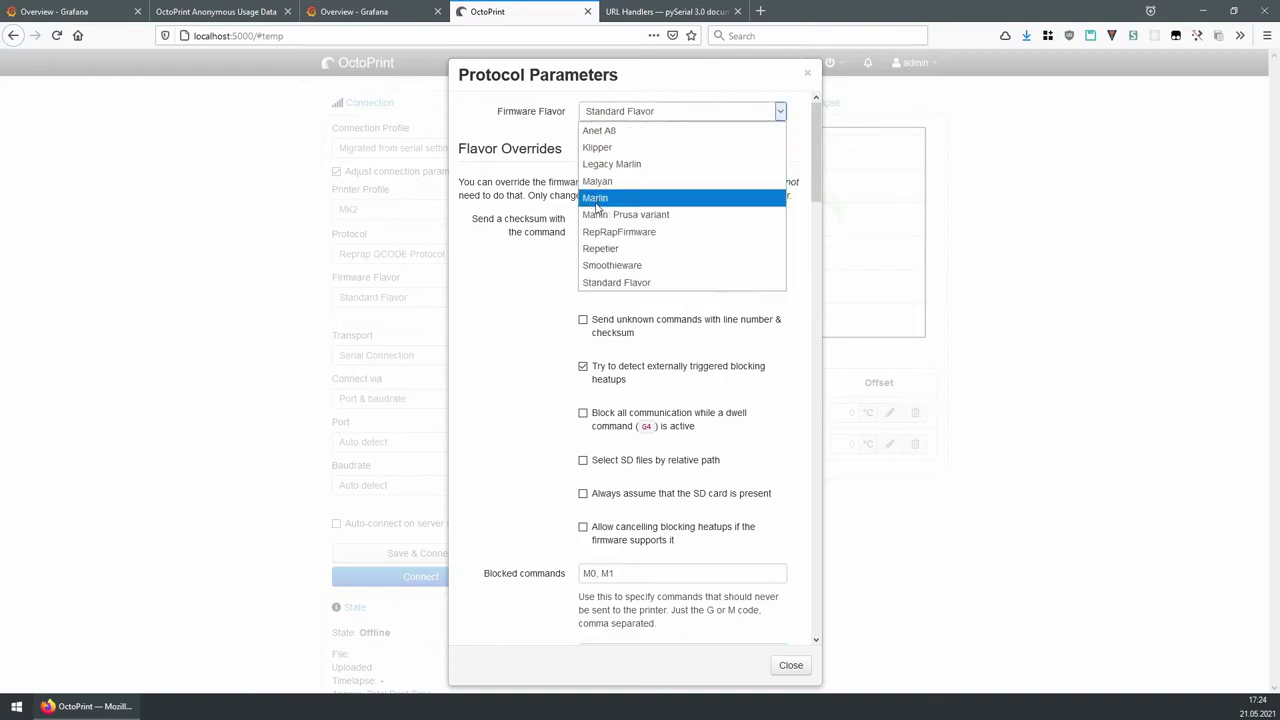
{"action": "left_click", "coordinate": [610, 250]}
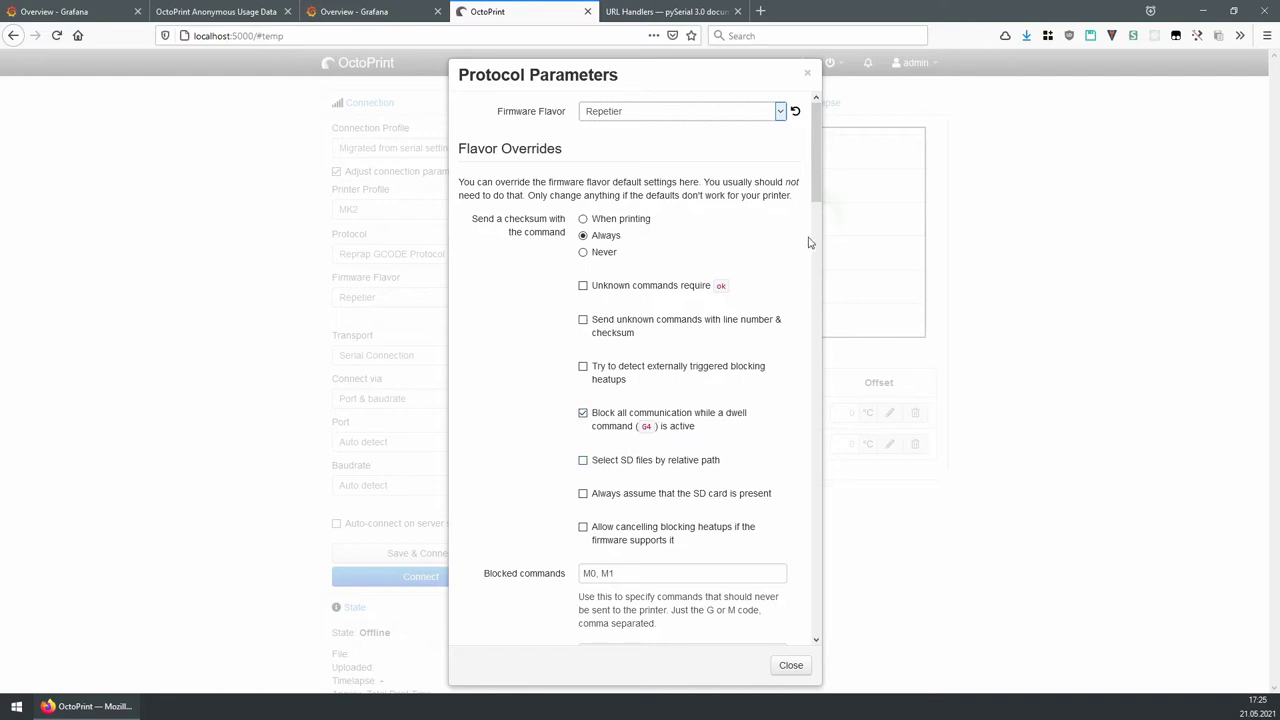
{"action": "left_click", "coordinate": [810, 76]}
{"action": "left_click", "coordinate": [384, 172]}
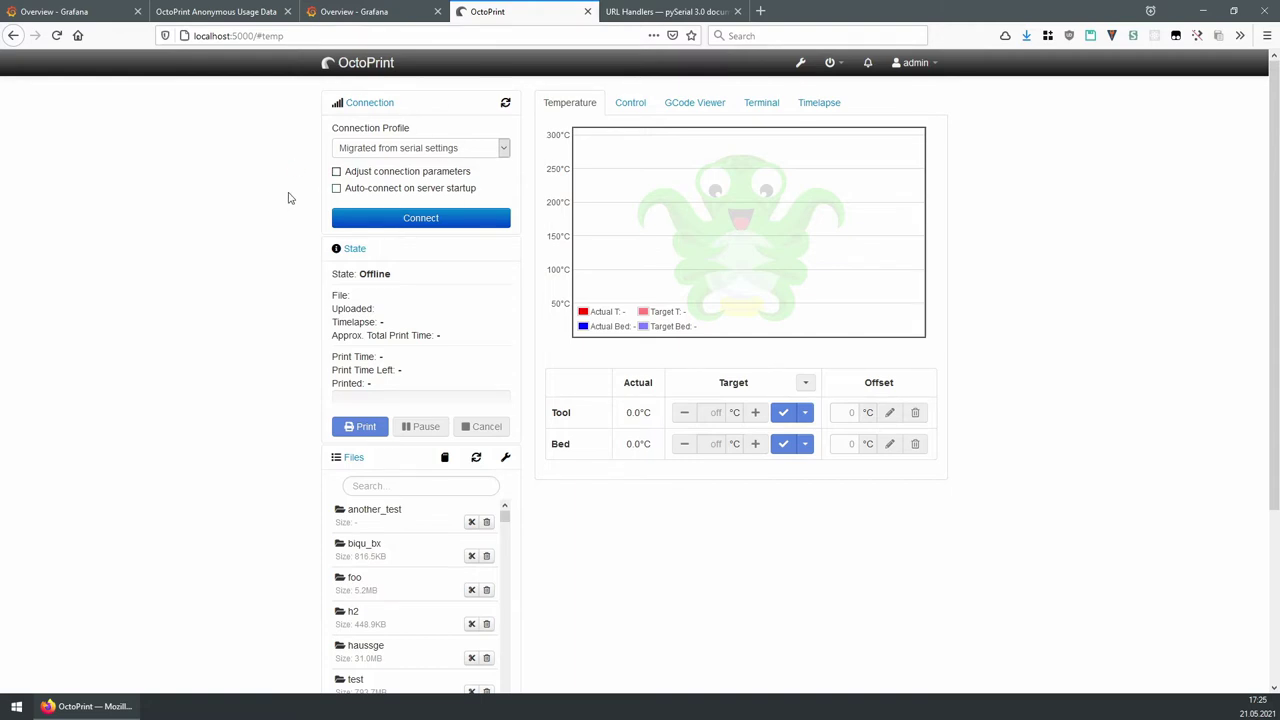
- Start a new connection profile and enable adjusting its connection parameters
{"action": "left_click", "coordinate": [390, 150]}
{"action": "key", "text": "Up"}
{"action": "key", "text": "Up"}
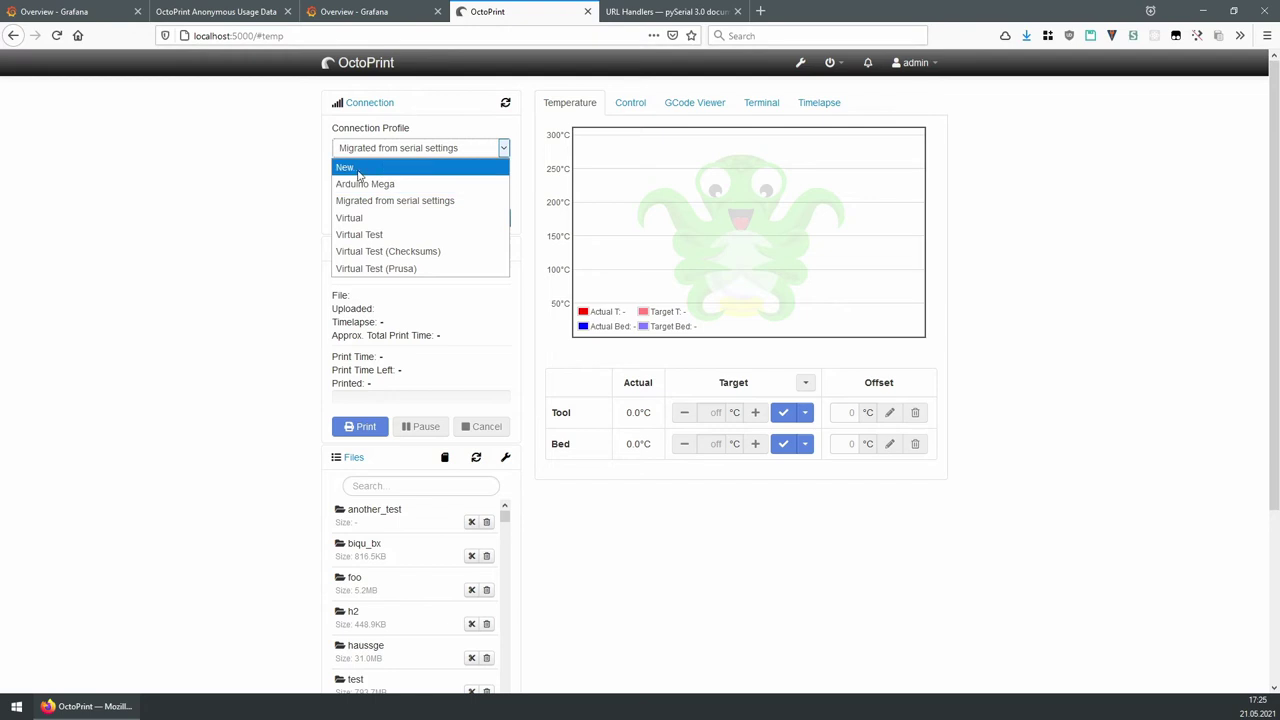
{"action": "key", "text": "Return"}
{"action": "left_click", "coordinate": [376, 172]}
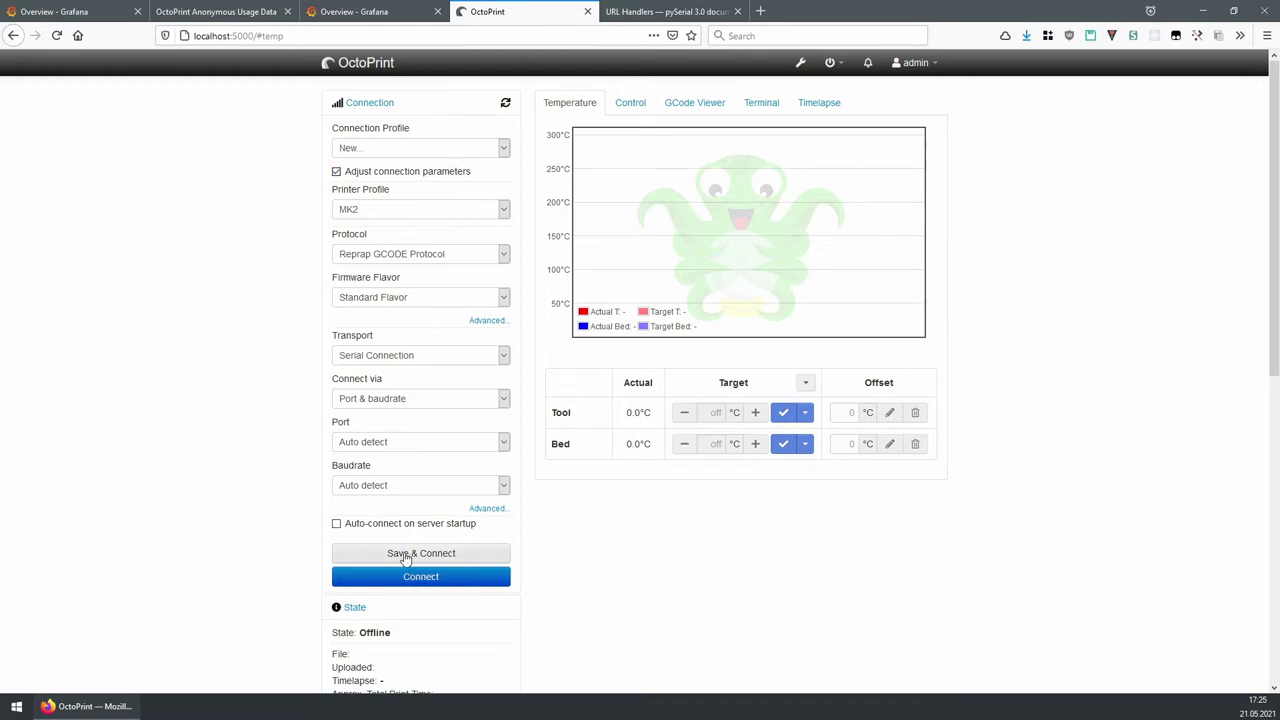
- Switch the connection profile to Virtual and on to Virtual Test (Checksums)
{"action": "left_click", "coordinate": [466, 153]}
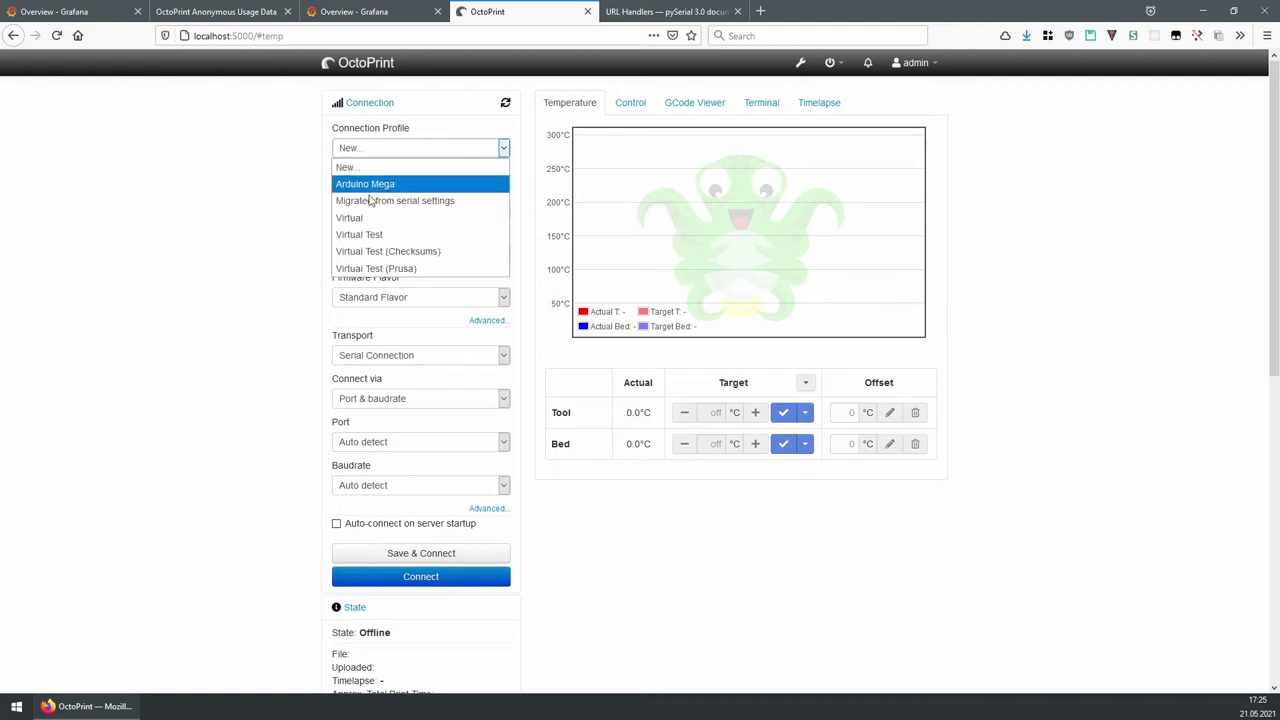
{"action": "left_click", "coordinate": [350, 218]}
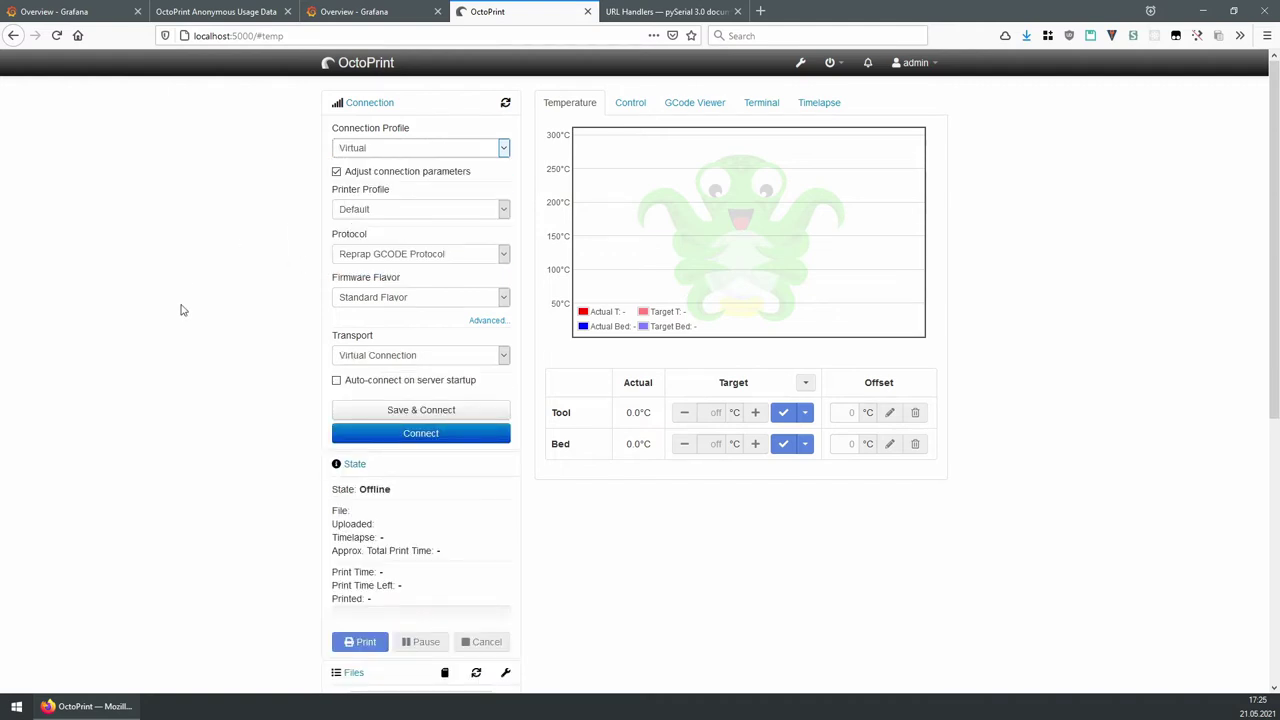
{"action": "left_click", "coordinate": [391, 149]}
{"action": "left_click", "coordinate": [365, 250]}
- Select the Arduino Mega connection profile and check which USB IDs it offers
{"action": "left_click", "coordinate": [403, 149]}
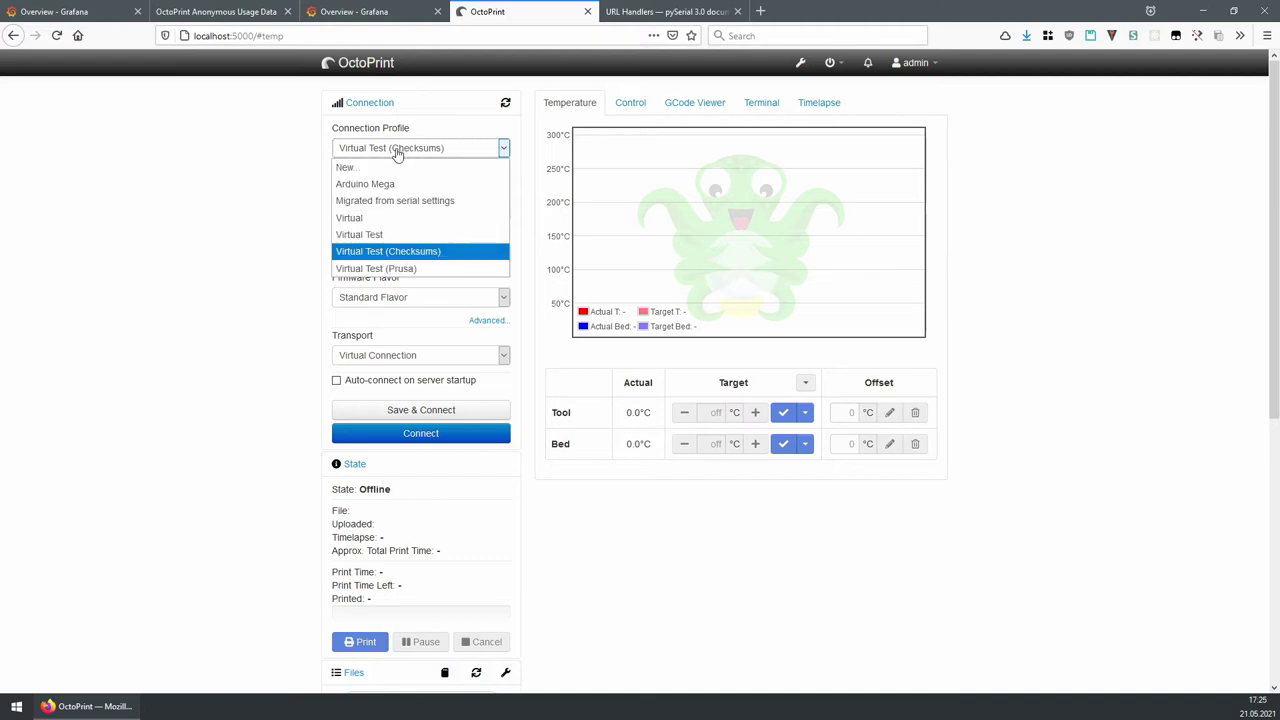
{"action": "left_click", "coordinate": [365, 184]}
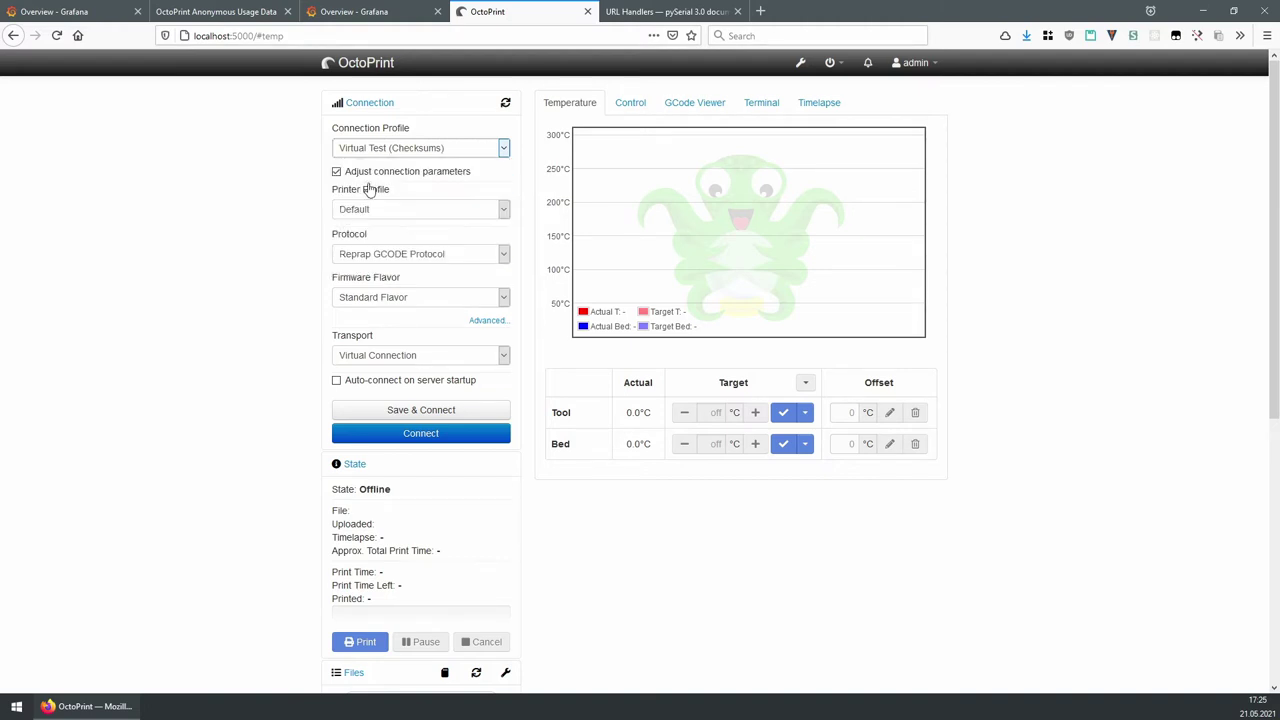
{"action": "left_click", "coordinate": [394, 443]}
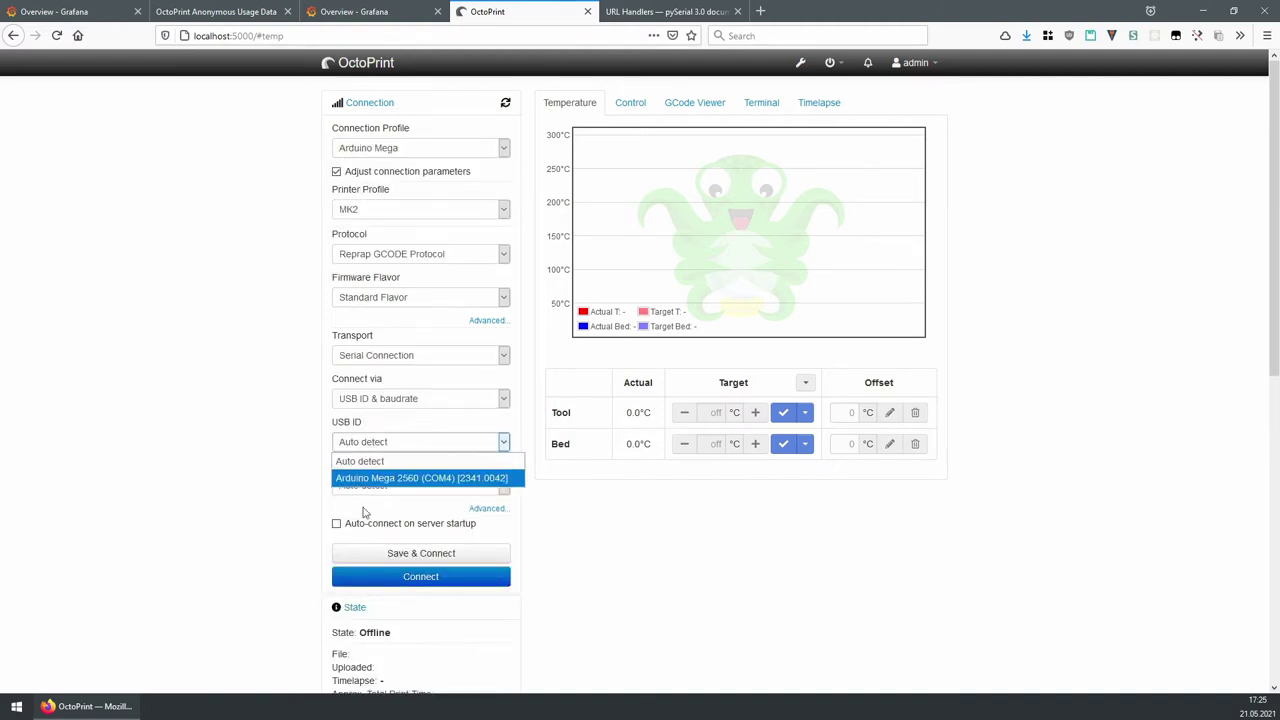
{"action": "left_click", "coordinate": [206, 451]}
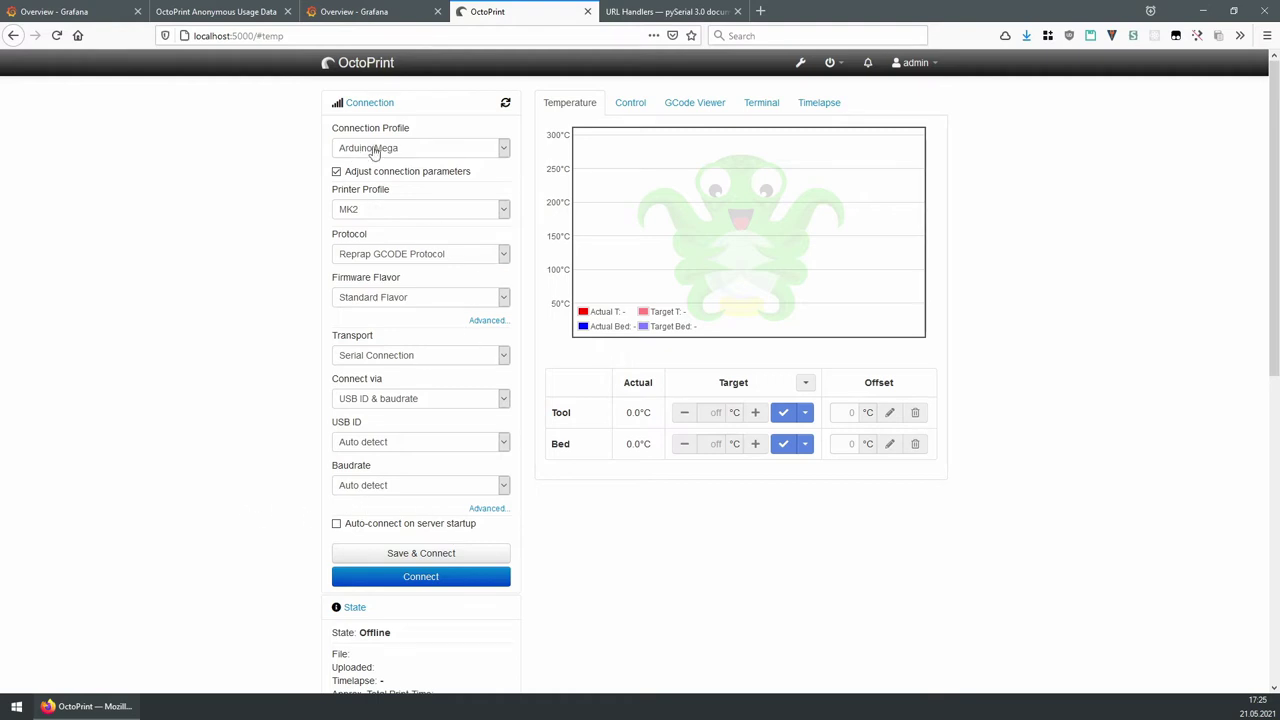
- Review the saved connection profiles and the connection logging options in the OctoPrint settings, leaving them unsaved
{"action": "left_click", "coordinate": [800, 63]}
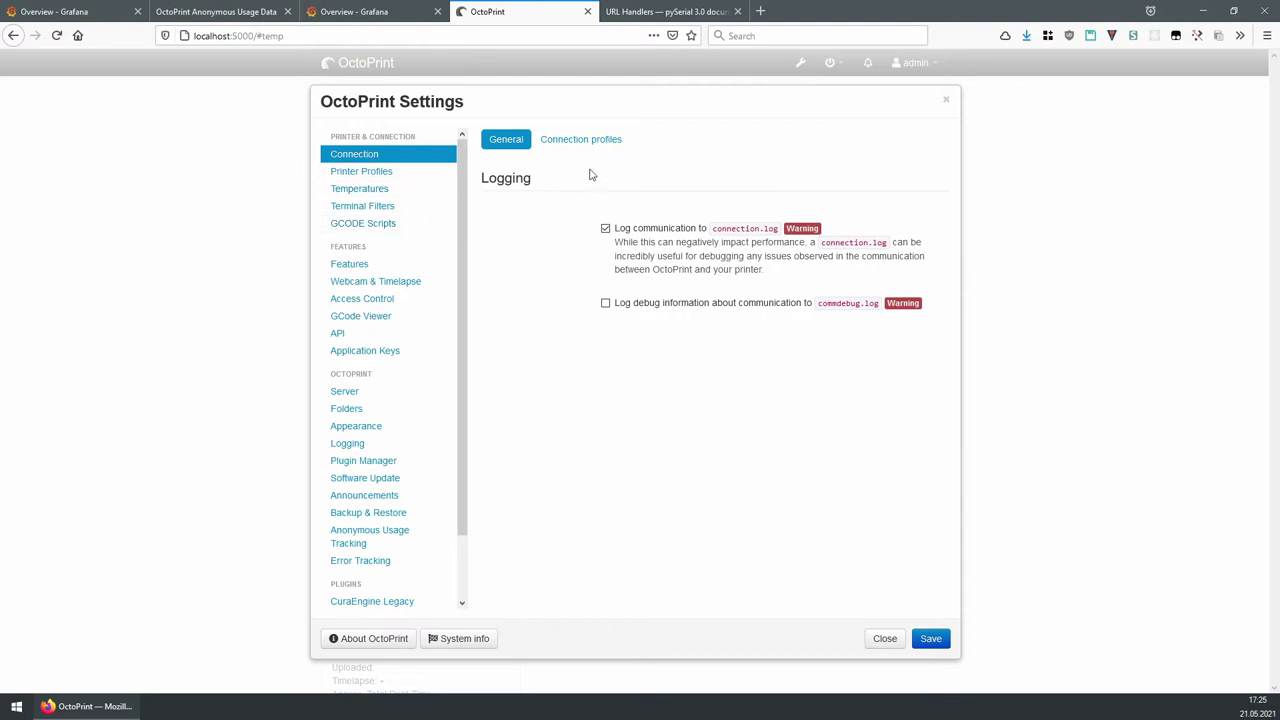
{"action": "left_click", "coordinate": [584, 141]}
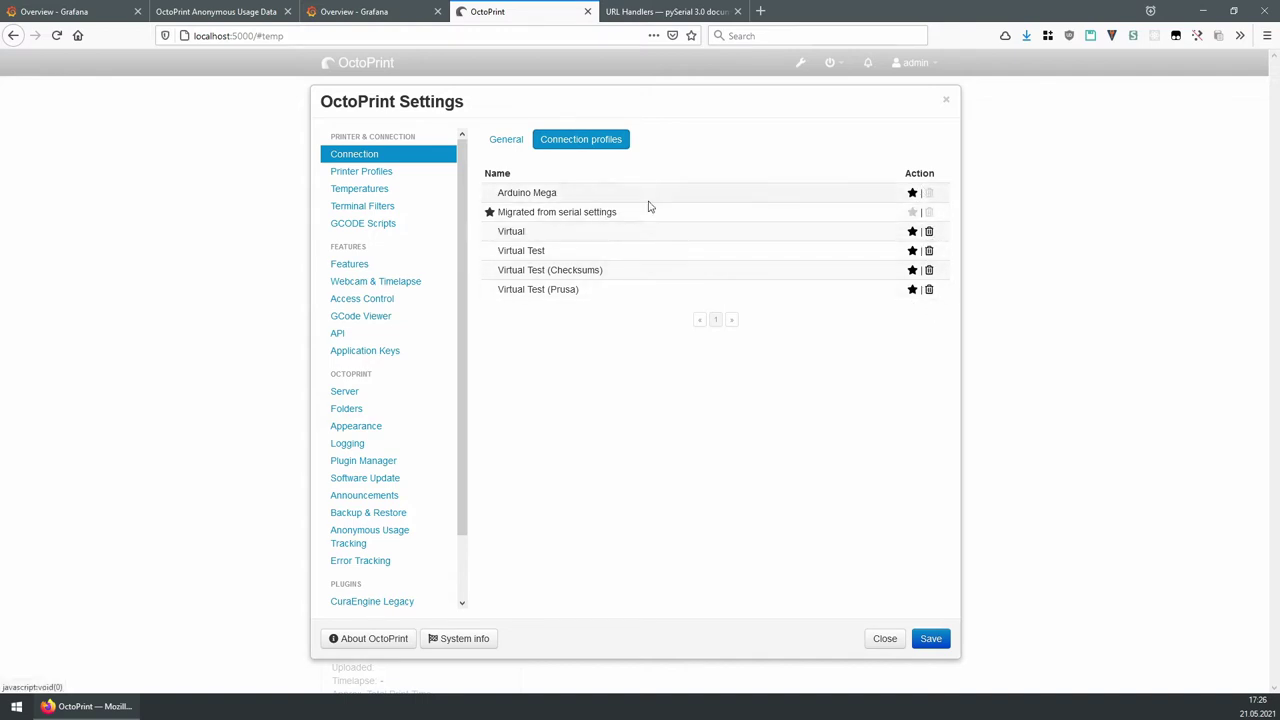
{"action": "left_click", "coordinate": [503, 142]}
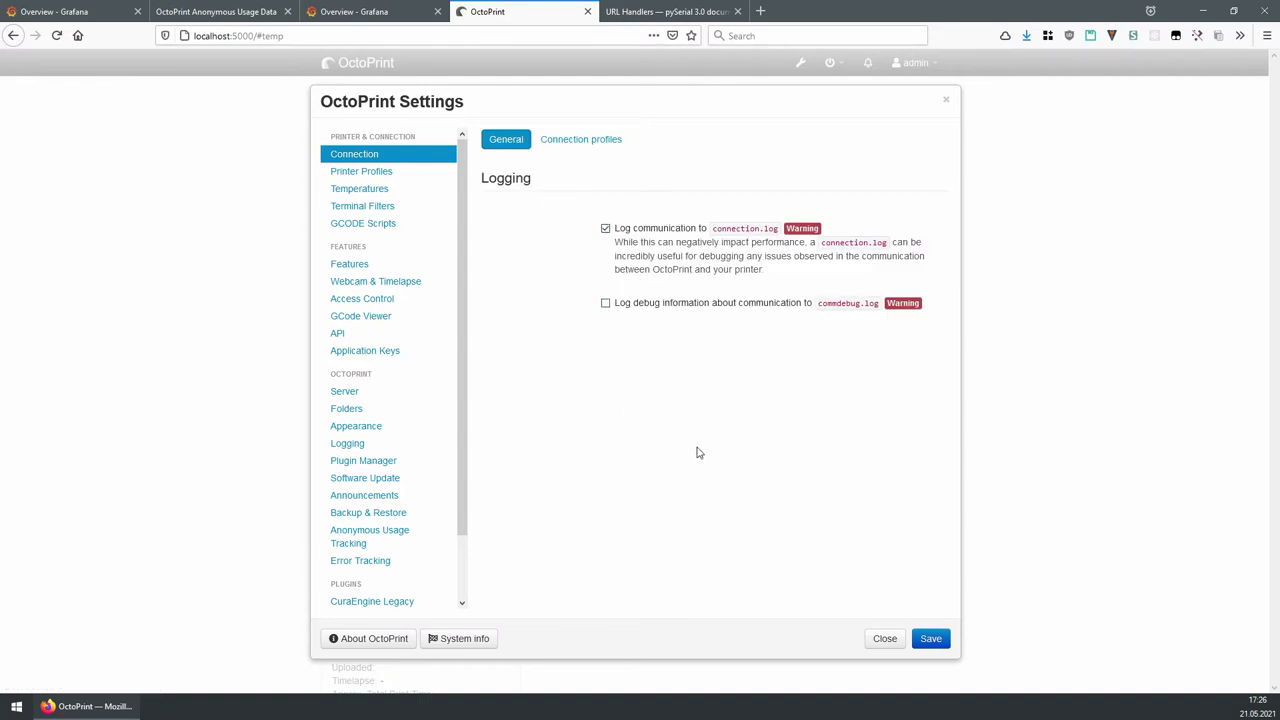
{"action": "left_click", "coordinate": [885, 639]}
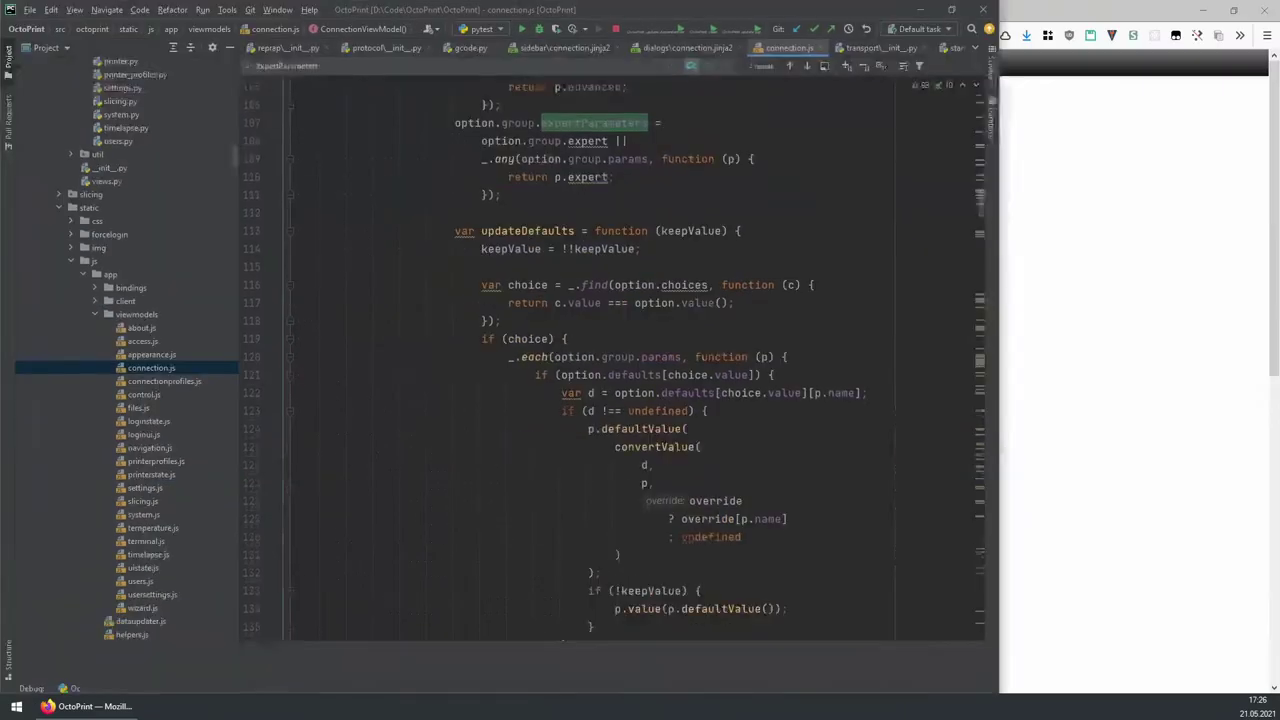
- Switch to PyCharm and open __init__.py from the comm/protocol/reprap/flavors folder of the OctoPrint source
{"action": "scroll", "coordinate": [200, 420], "scroll_direction": "up", "scroll_amount": 15}
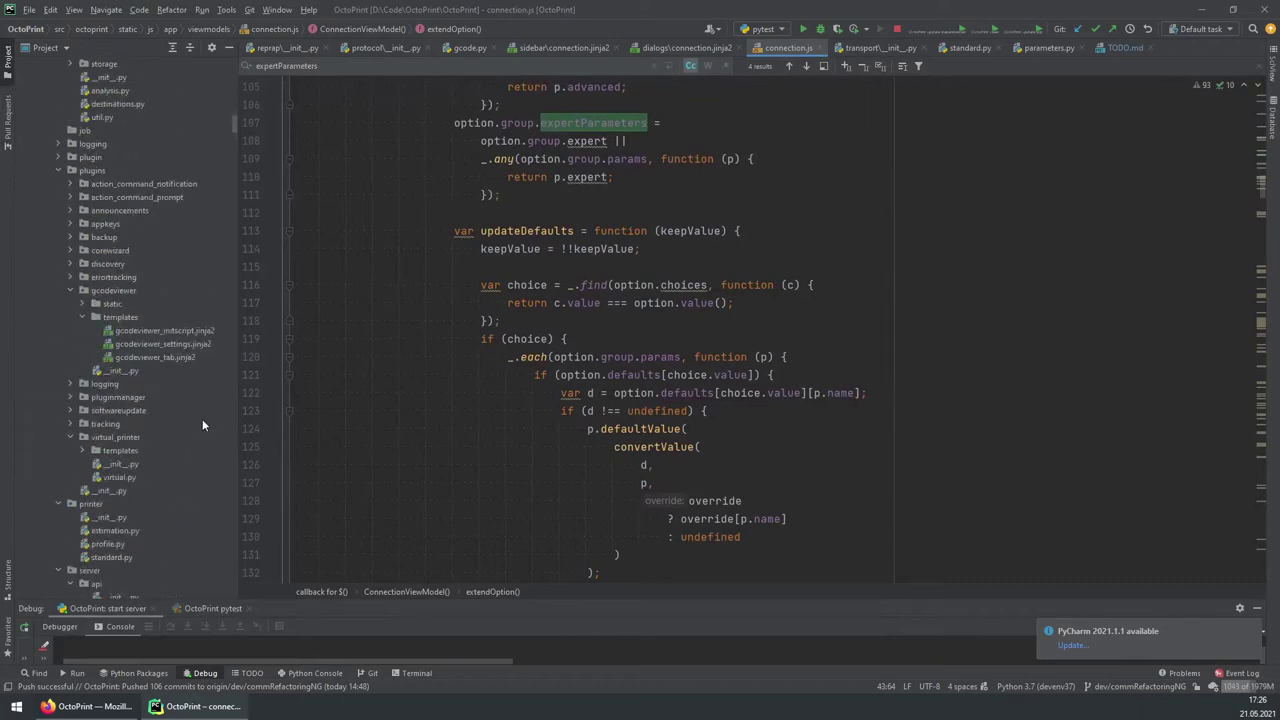
{"action": "scroll", "coordinate": [202, 419], "scroll_direction": "up", "scroll_amount": 15}
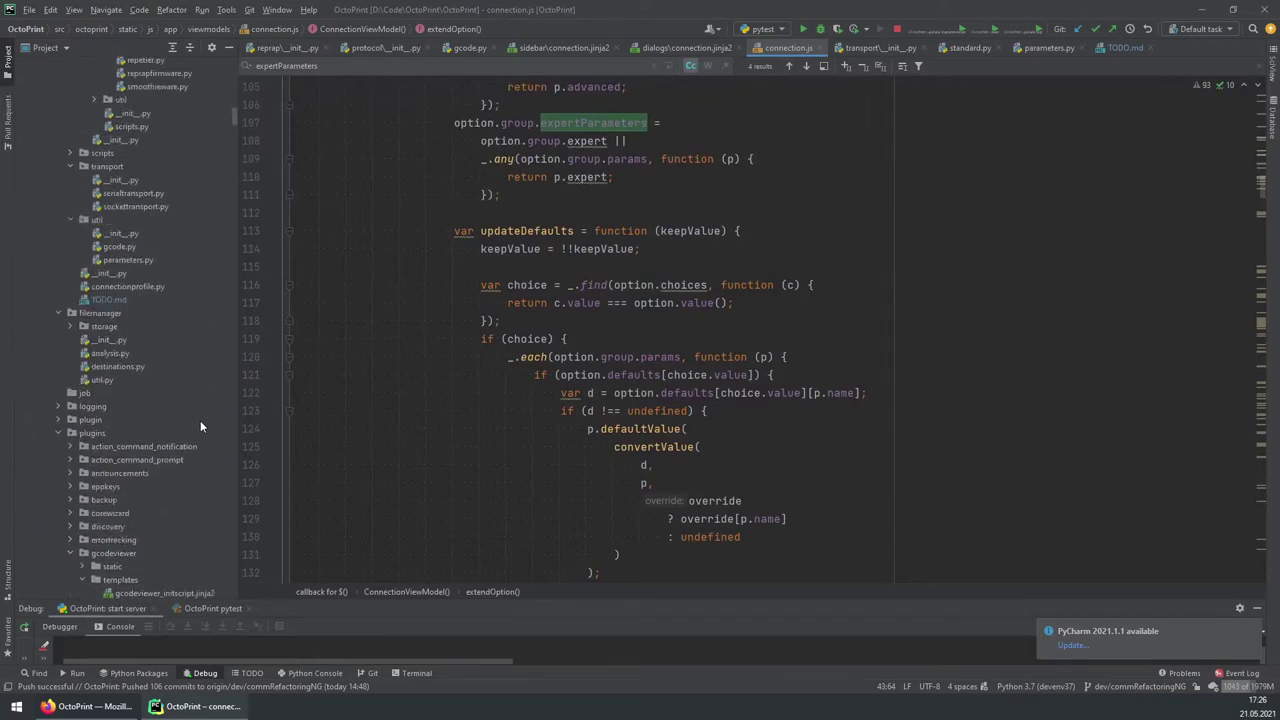
{"action": "scroll", "coordinate": [200, 426], "scroll_direction": "down", "scroll_amount": 1}
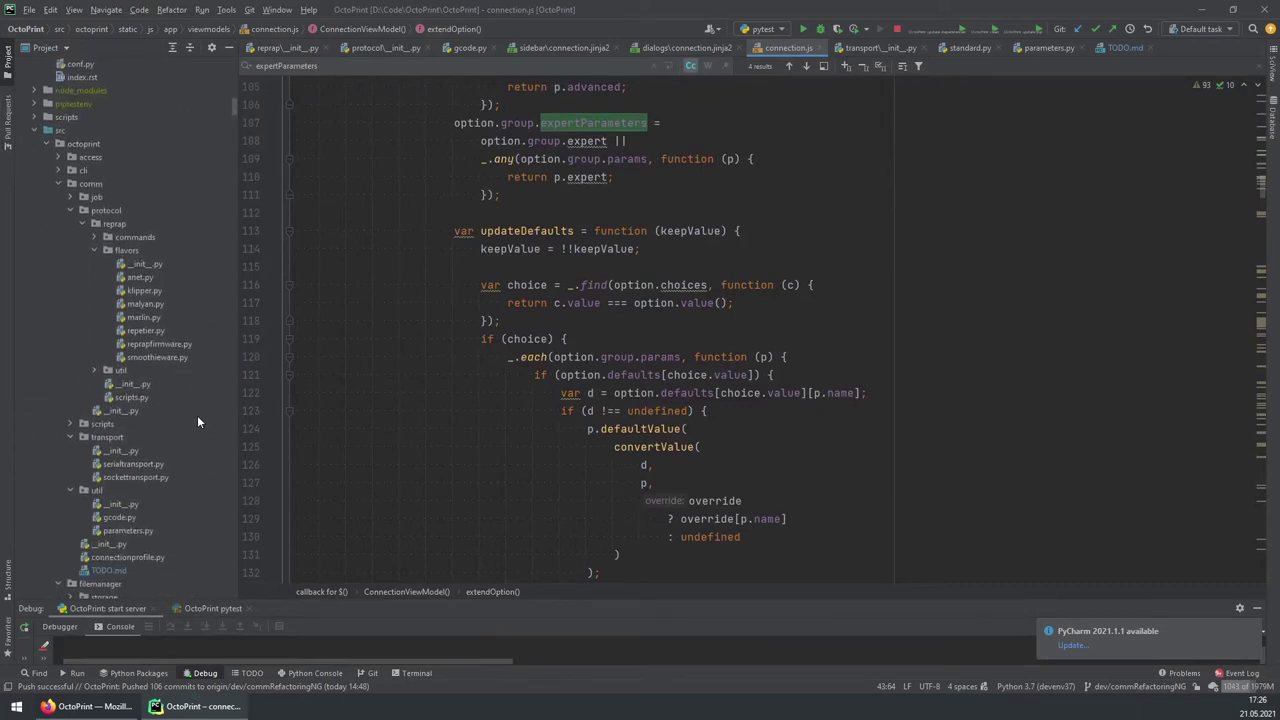
{"action": "double_click", "coordinate": [140, 266]}
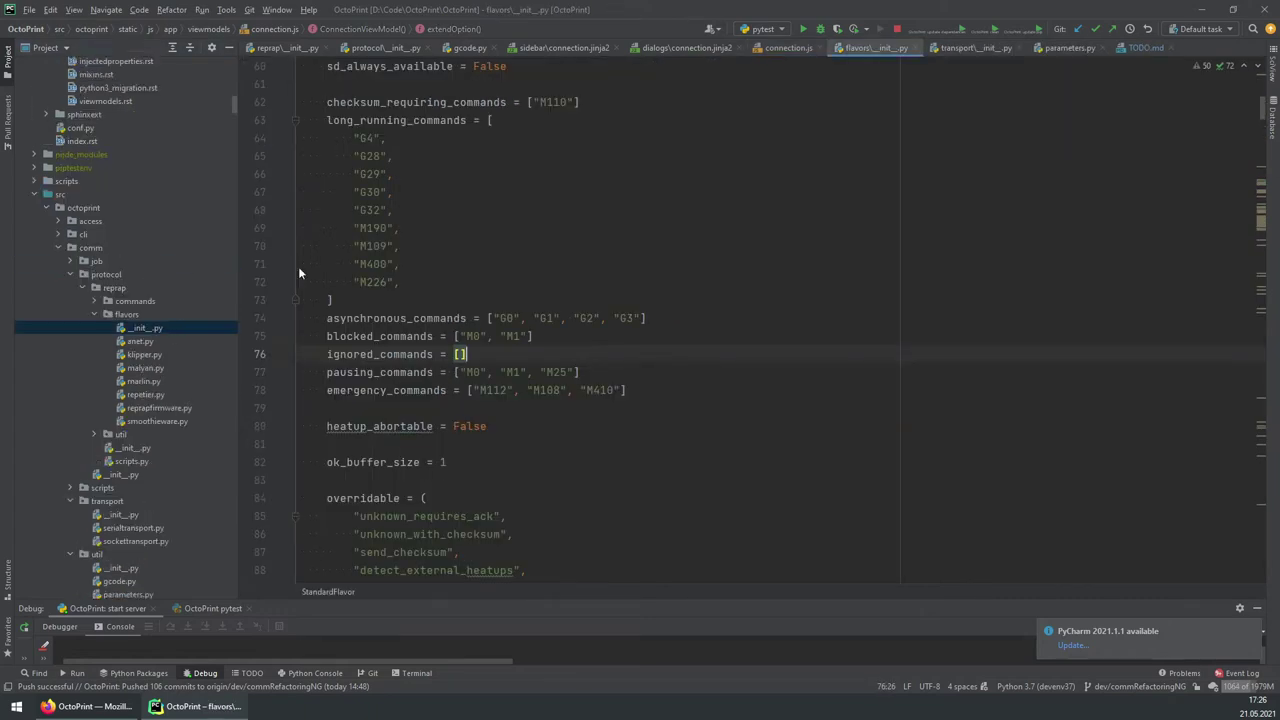
- Examine the StandardFlavor class's default attributes, command lists, overridable settings and regex patterns
{"action": "scroll", "coordinate": [775, 403], "scroll_direction": "up", "scroll_amount": 20}
{"action": "scroll", "coordinate": [775, 403], "scroll_direction": "down", "scroll_amount": 6}
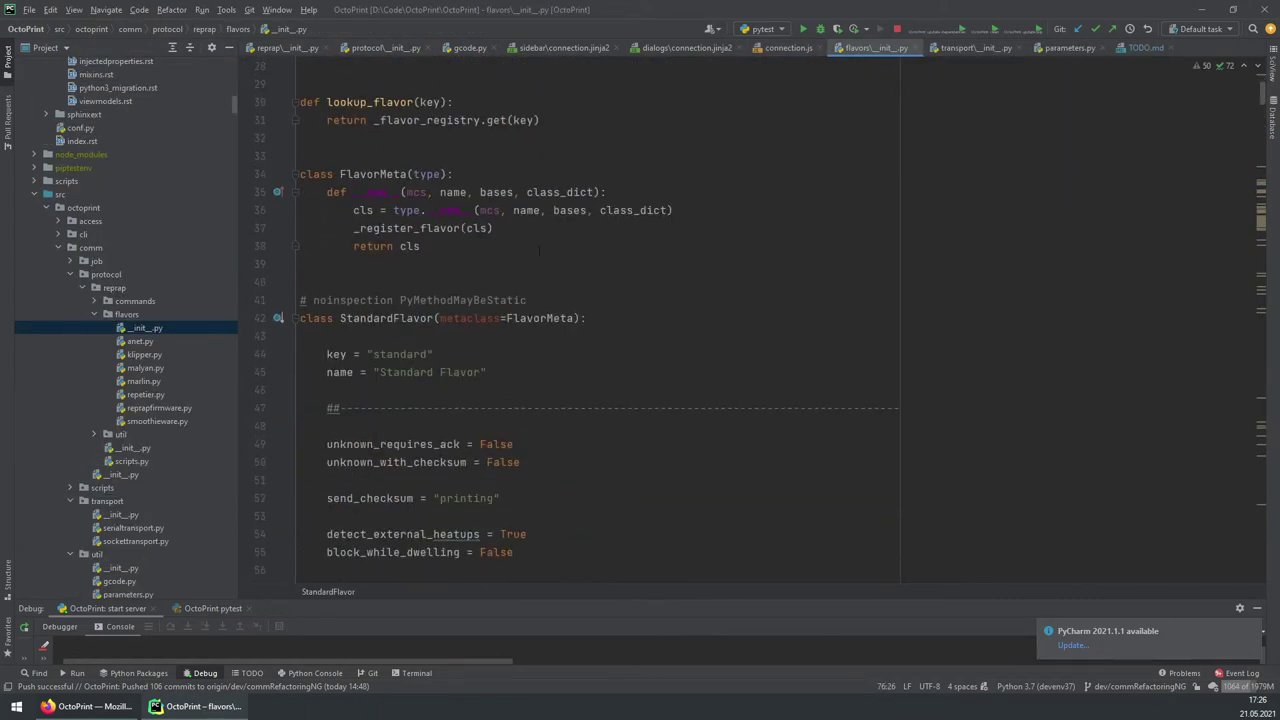
{"action": "scroll", "coordinate": [486, 229], "scroll_direction": "down", "scroll_amount": 3}
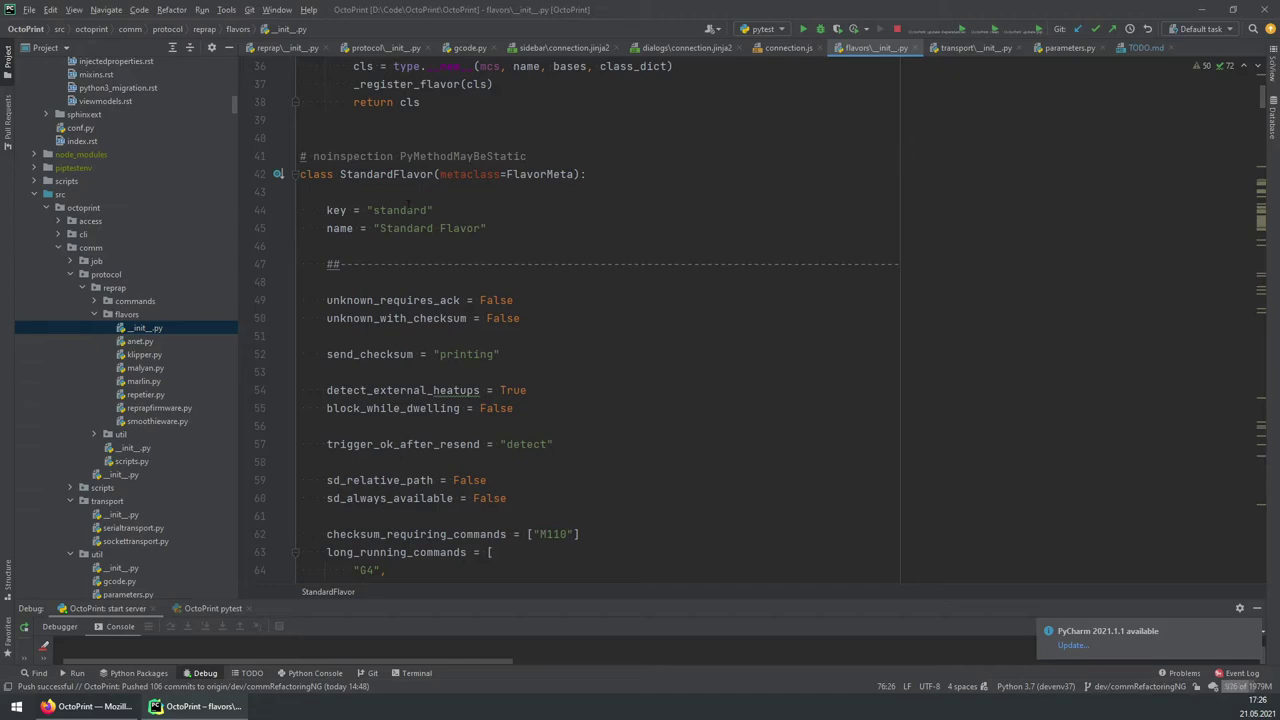
{"action": "scroll", "coordinate": [420, 277], "scroll_direction": "down", "scroll_amount": 20}
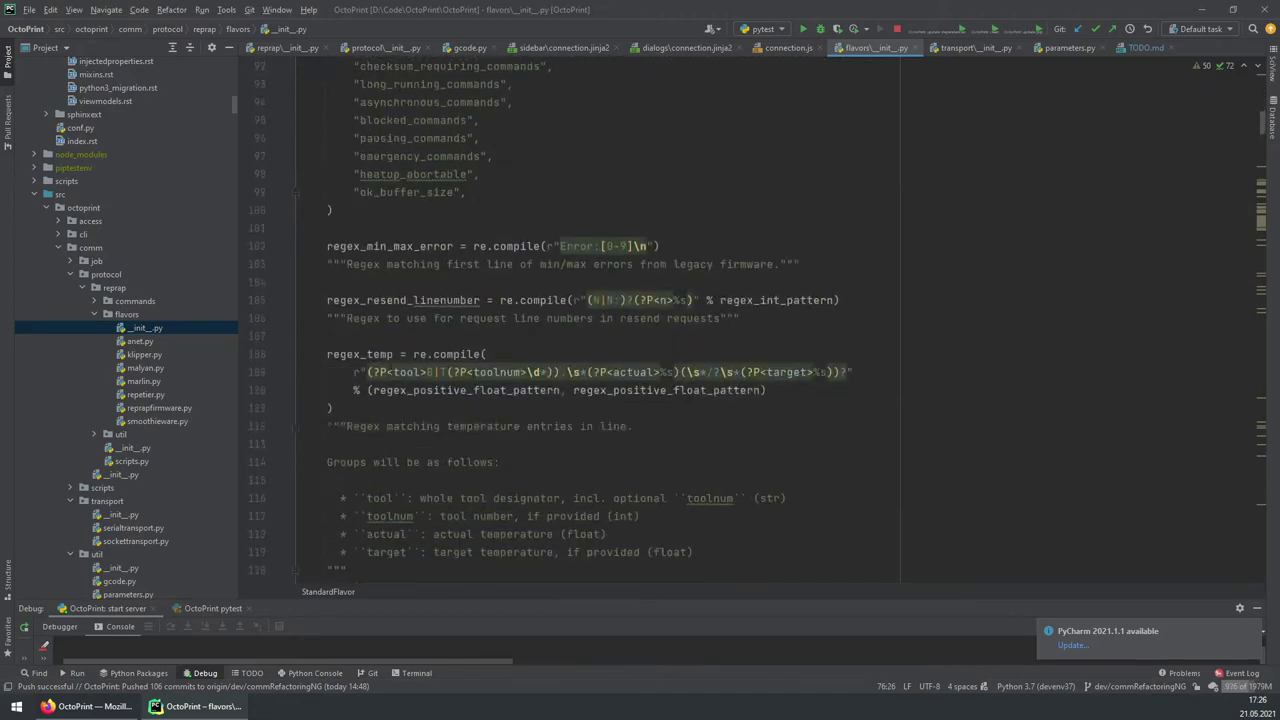
{"action": "scroll", "coordinate": [469, 248], "scroll_direction": "down", "scroll_amount": 18}
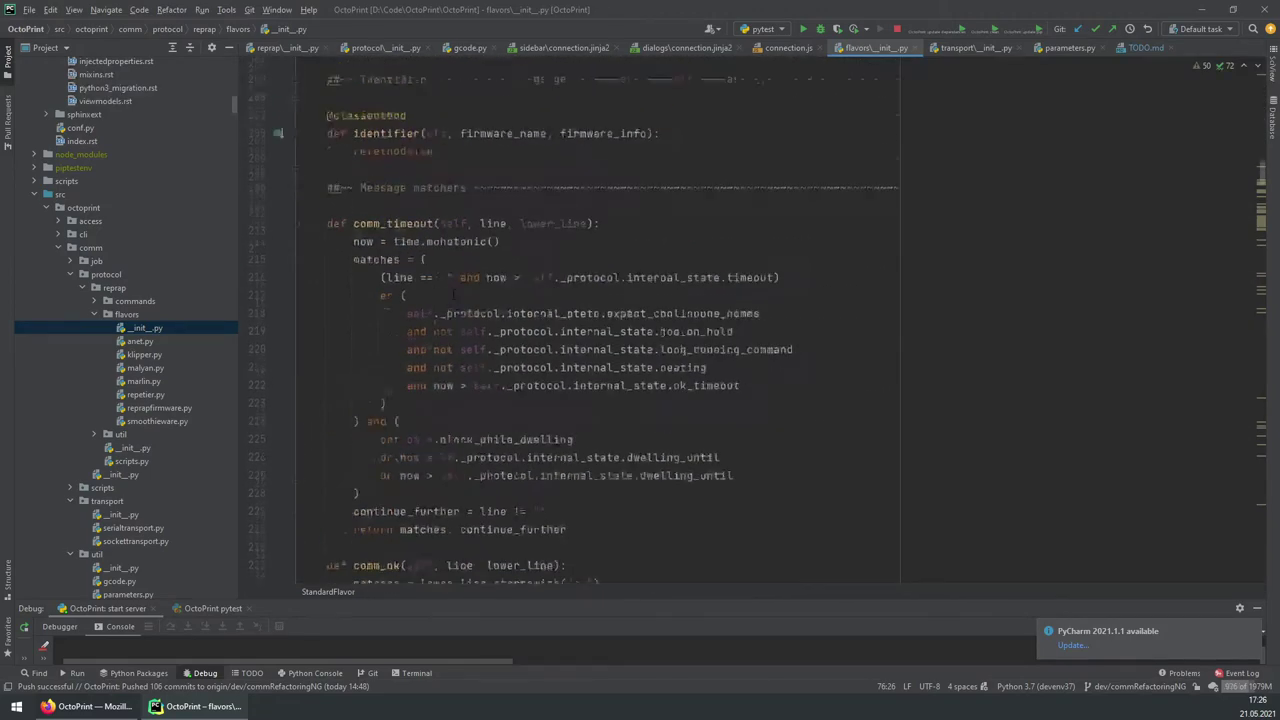
{"action": "scroll", "coordinate": [411, 344], "scroll_direction": "up", "scroll_amount": 12}
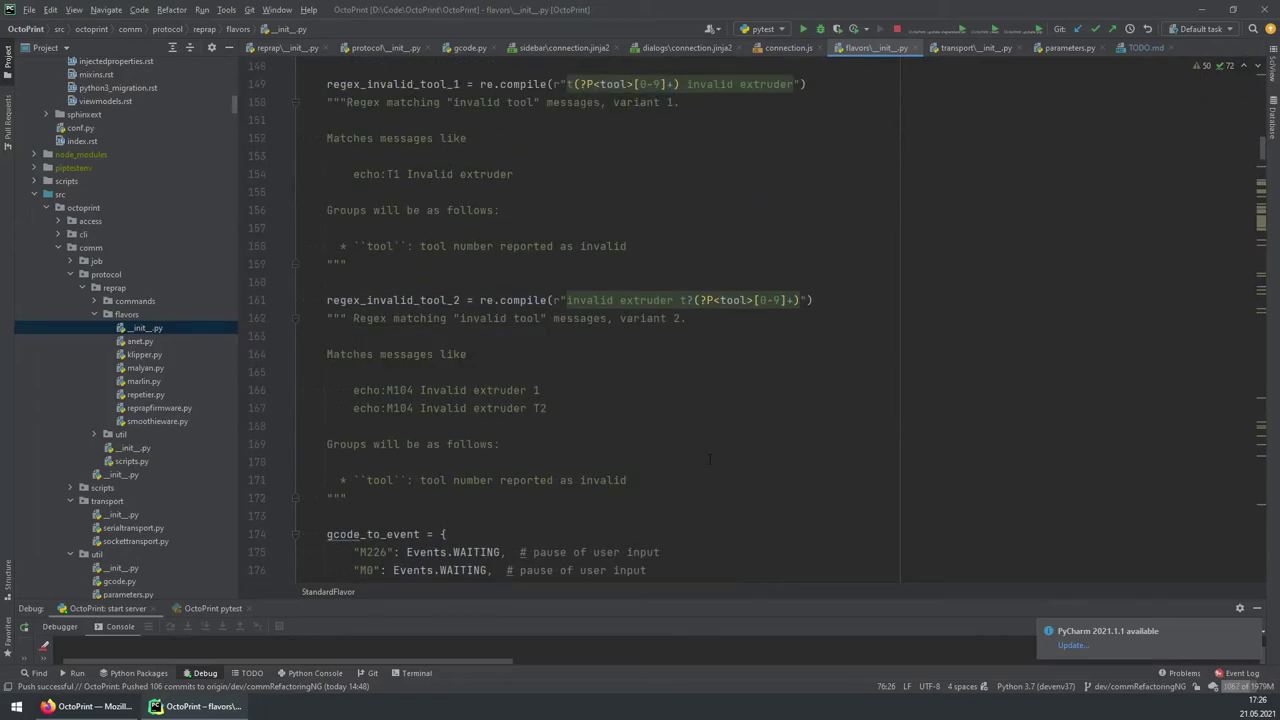
{"action": "scroll", "coordinate": [709, 459], "scroll_direction": "up", "scroll_amount": 3}
{"action": "scroll", "coordinate": [708, 419], "scroll_direction": "up", "scroll_amount": 20}
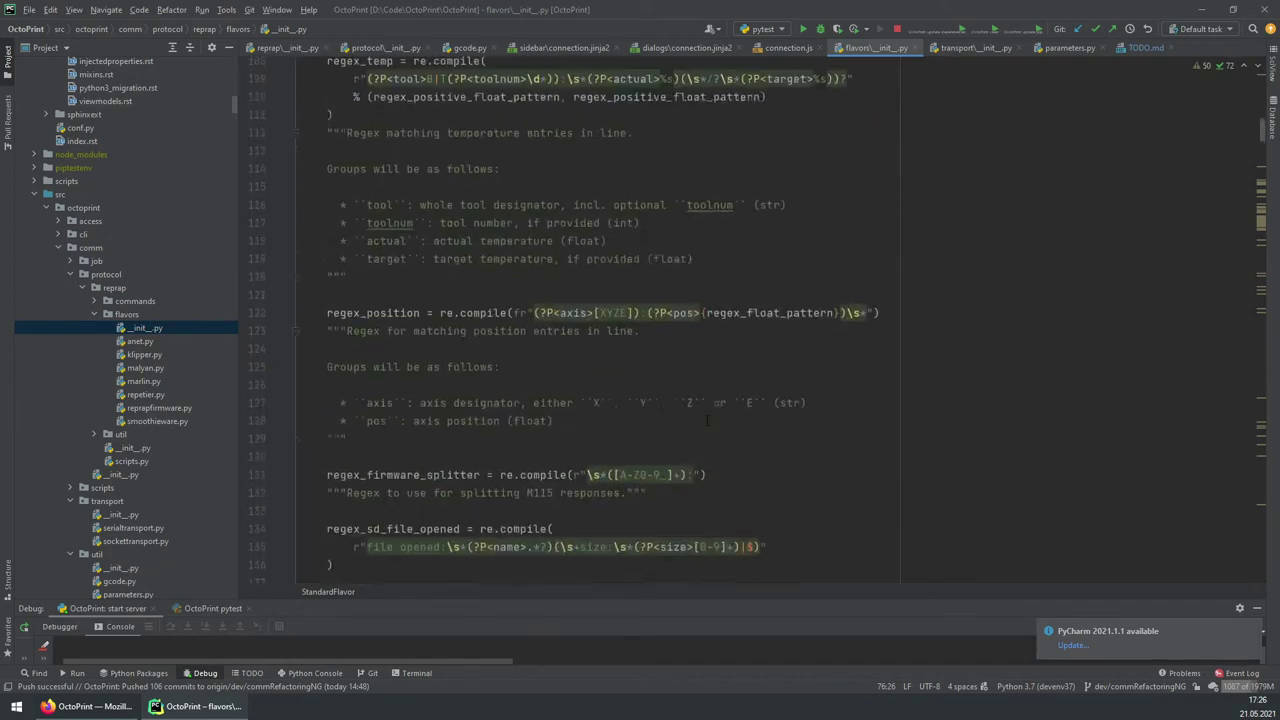
{"action": "scroll", "coordinate": [708, 419], "scroll_direction": "up", "scroll_amount": 5}
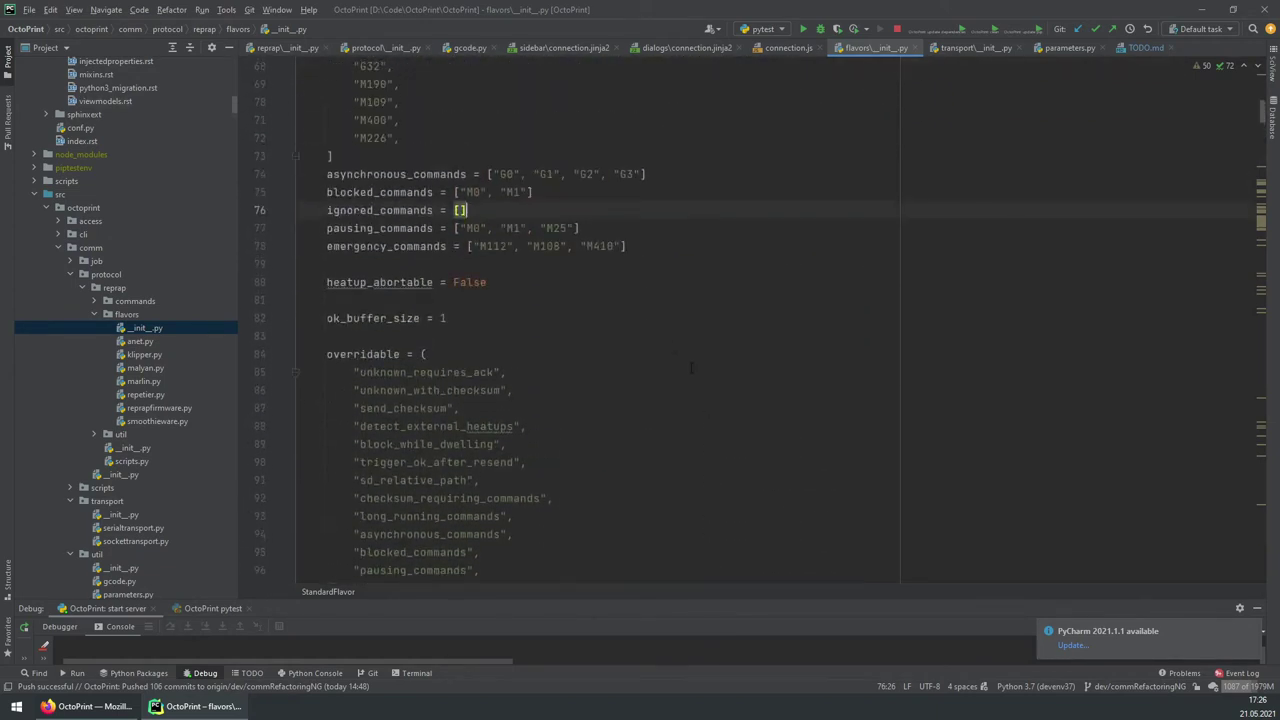
{"action": "scroll", "coordinate": [510, 337], "scroll_direction": "down", "scroll_amount": 3}
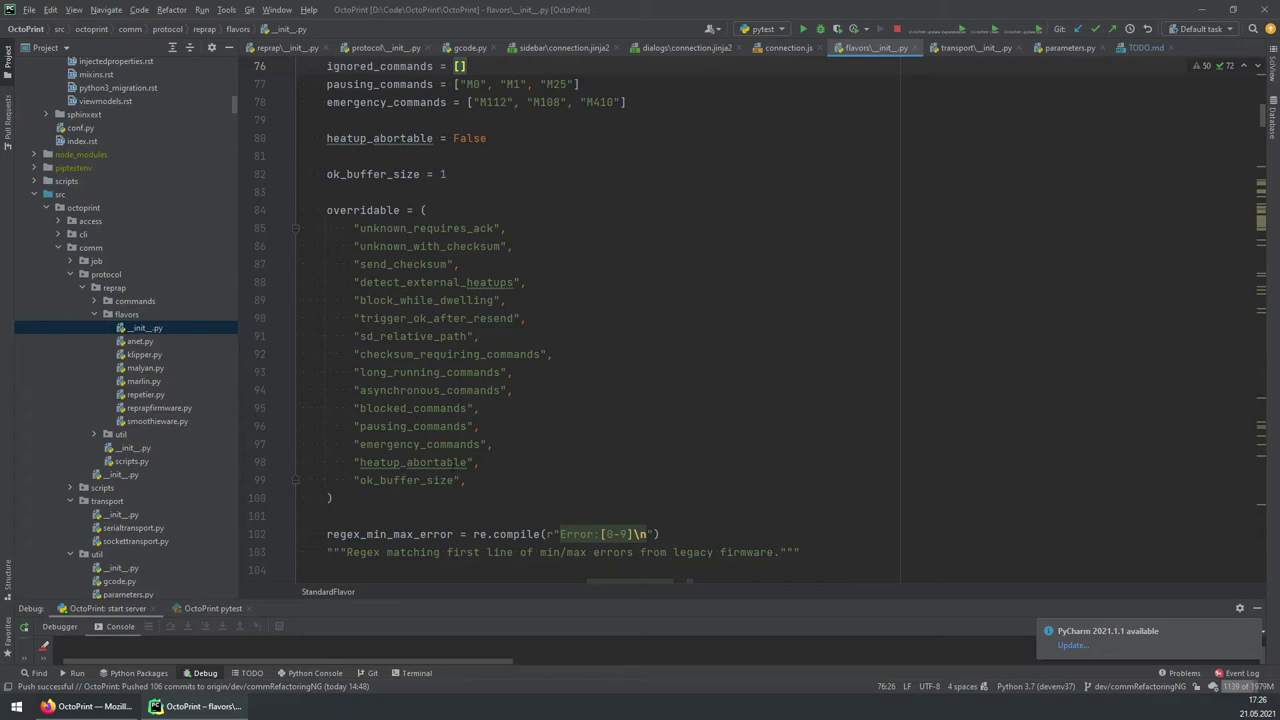
{"action": "scroll", "coordinate": [629, 463], "scroll_direction": "up", "scroll_amount": 8}
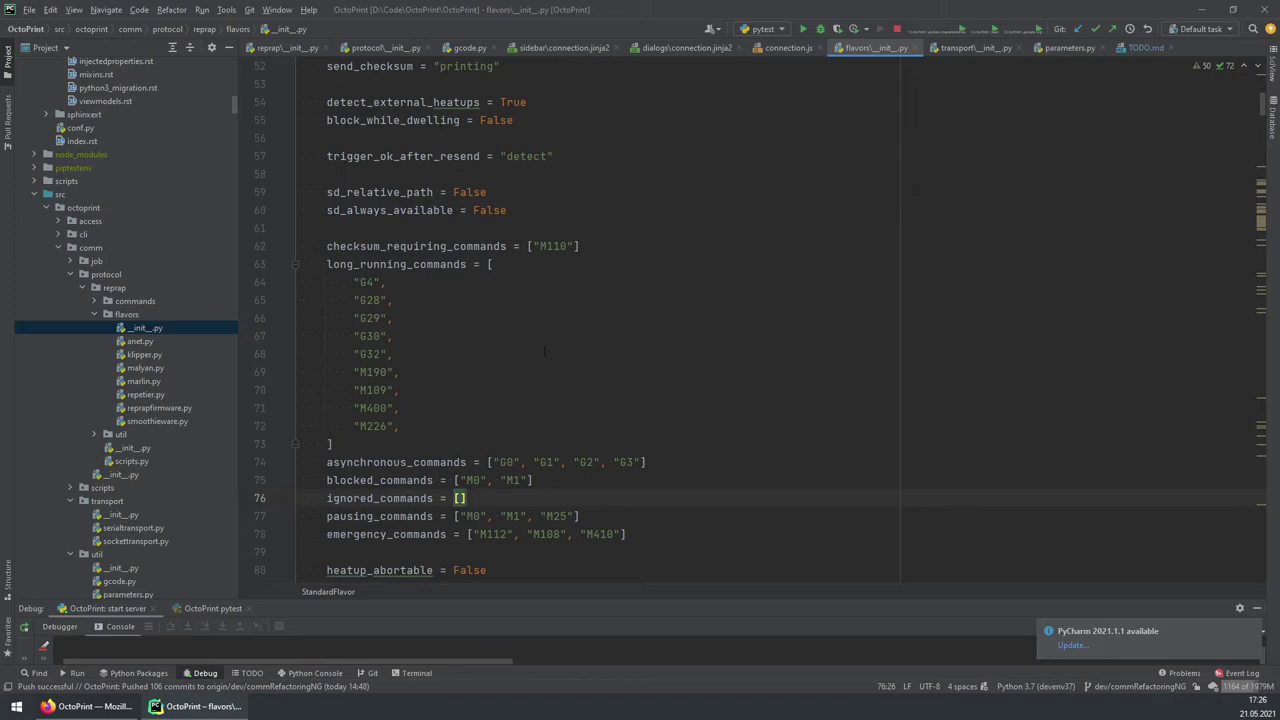
- Examine the StandardFlavor class's message matchers, parsing methods and GCODE command methods
{"action": "scroll", "coordinate": [704, 443], "scroll_direction": "down", "scroll_amount": 20}
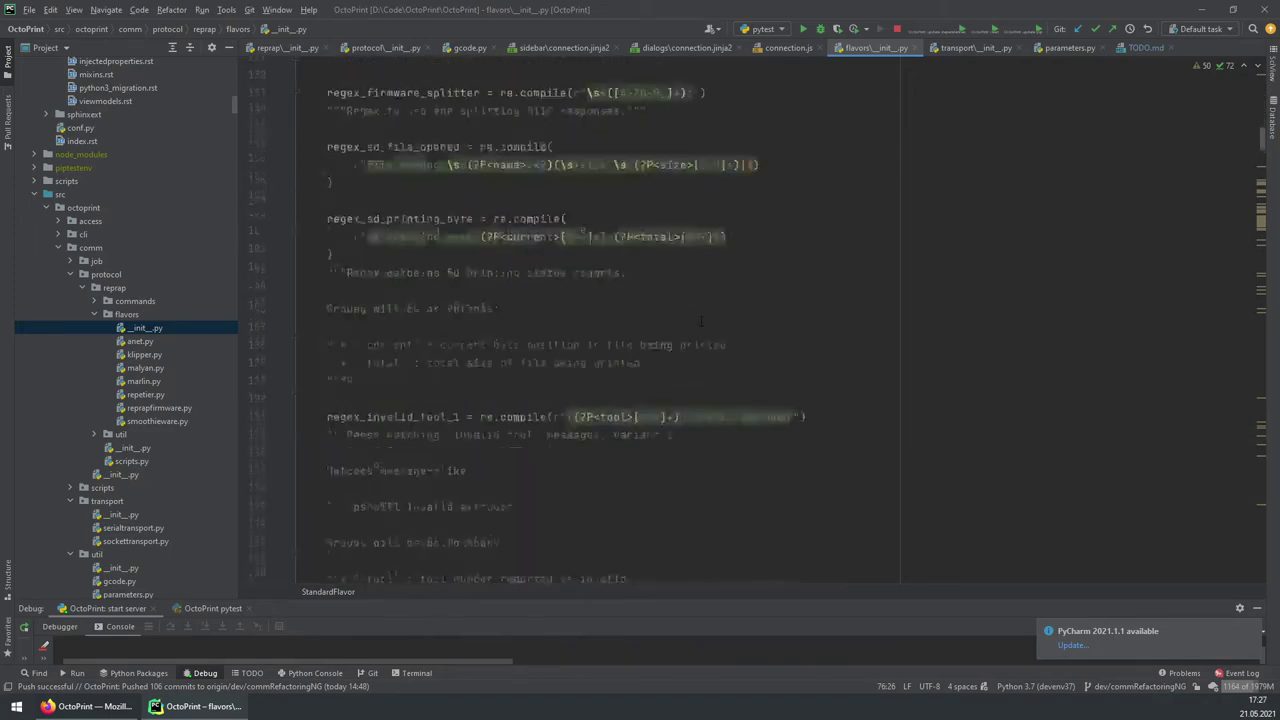
{"action": "scroll", "coordinate": [701, 314], "scroll_direction": "down", "scroll_amount": 8}
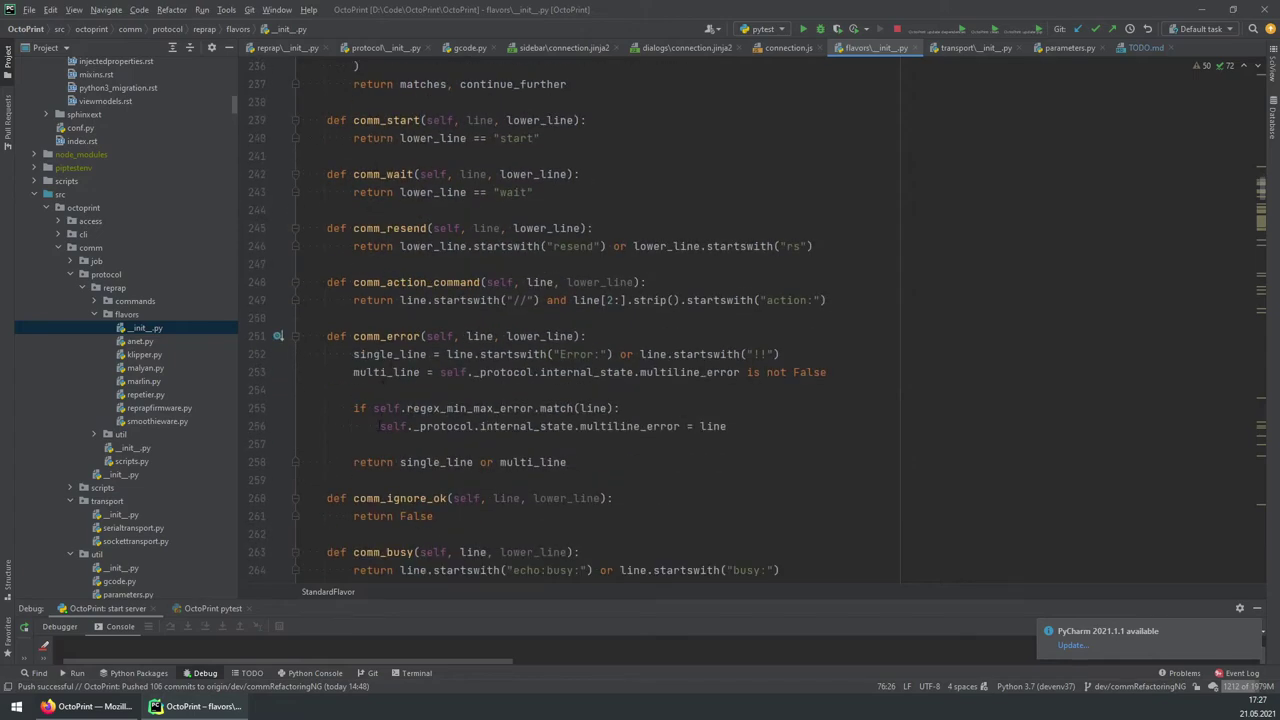
{"action": "scroll", "coordinate": [701, 314], "scroll_direction": "down", "scroll_amount": 16}
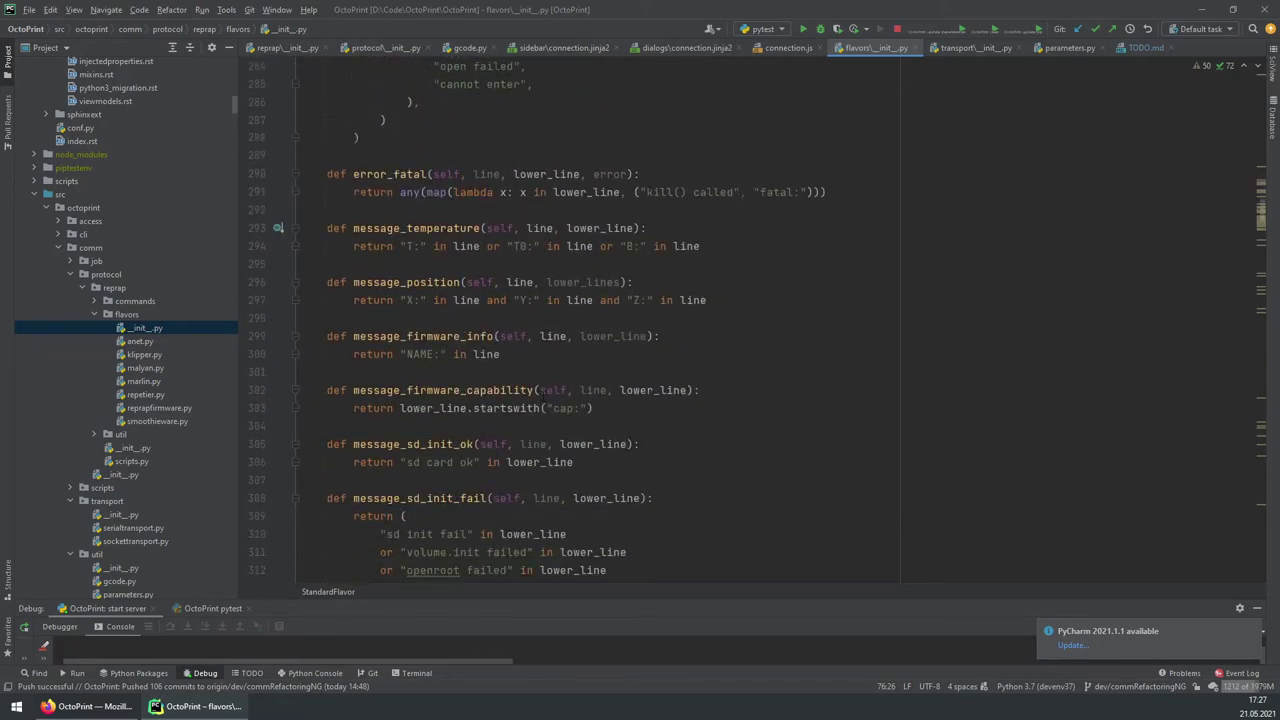
{"action": "scroll", "coordinate": [541, 390], "scroll_direction": "down", "scroll_amount": 20}
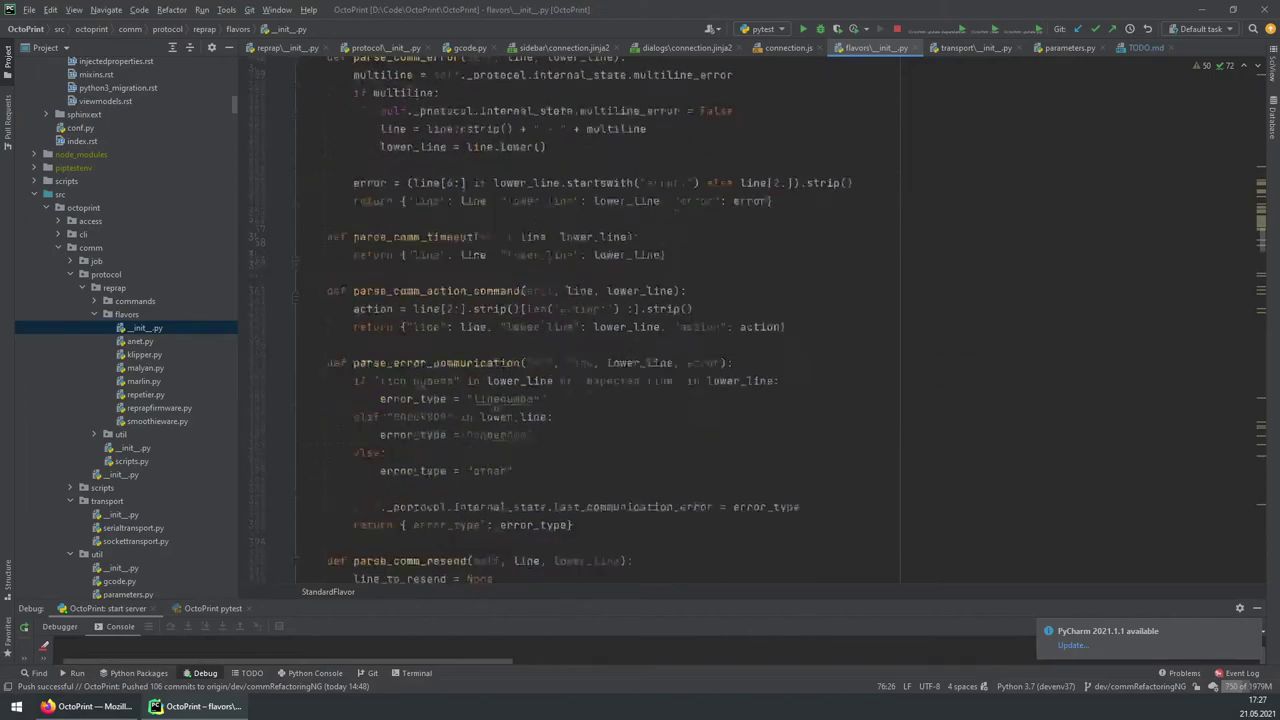
{"action": "scroll", "coordinate": [541, 390], "scroll_direction": "down", "scroll_amount": 20}
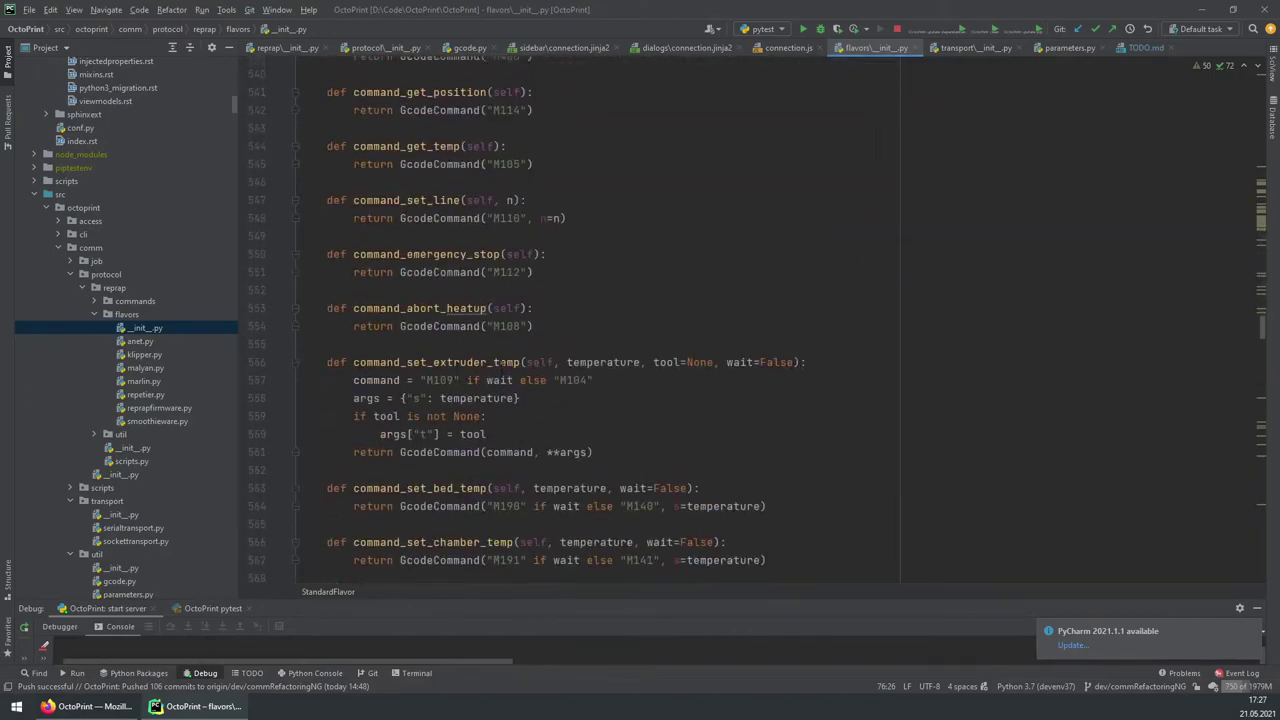
{"action": "scroll", "coordinate": [449, 304], "scroll_direction": "up", "scroll_amount": 9}
{"action": "scroll", "coordinate": [449, 304], "scroll_direction": "down", "scroll_amount": 4}
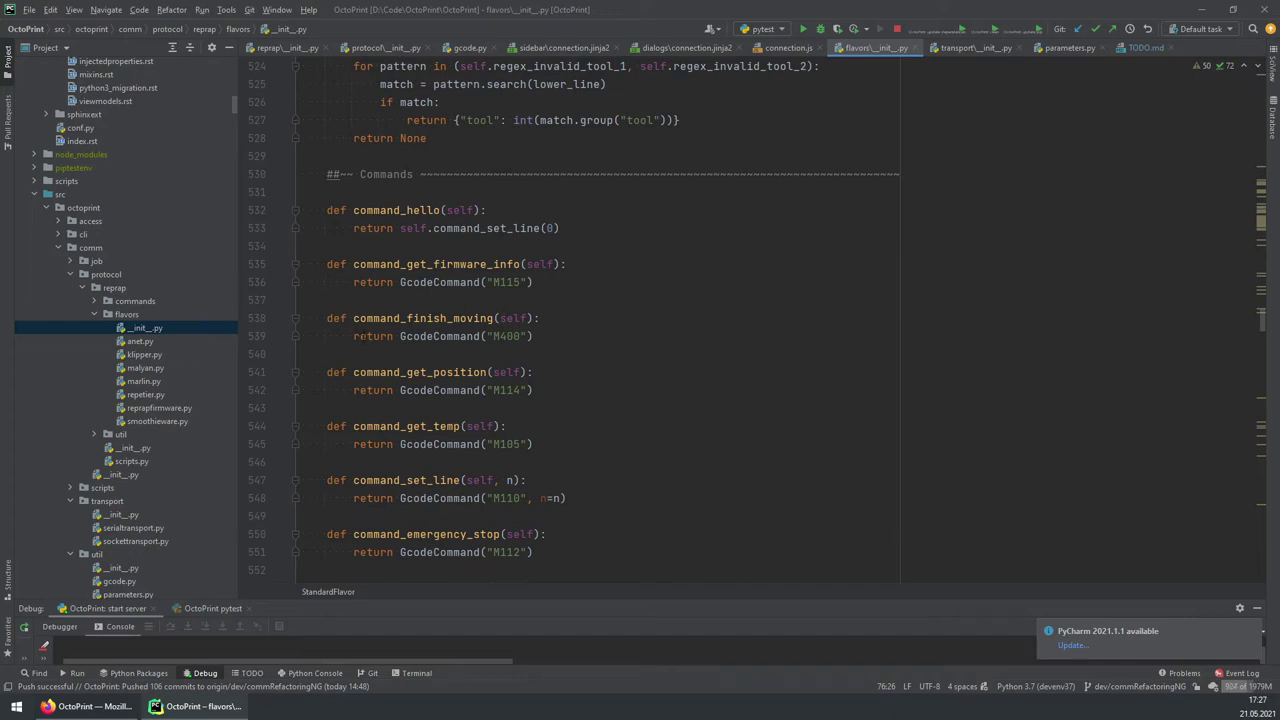
- Open the anet.py and klipper.py flavor files for comparison with the standard flavor
{"action": "double_click", "coordinate": [135, 345]}
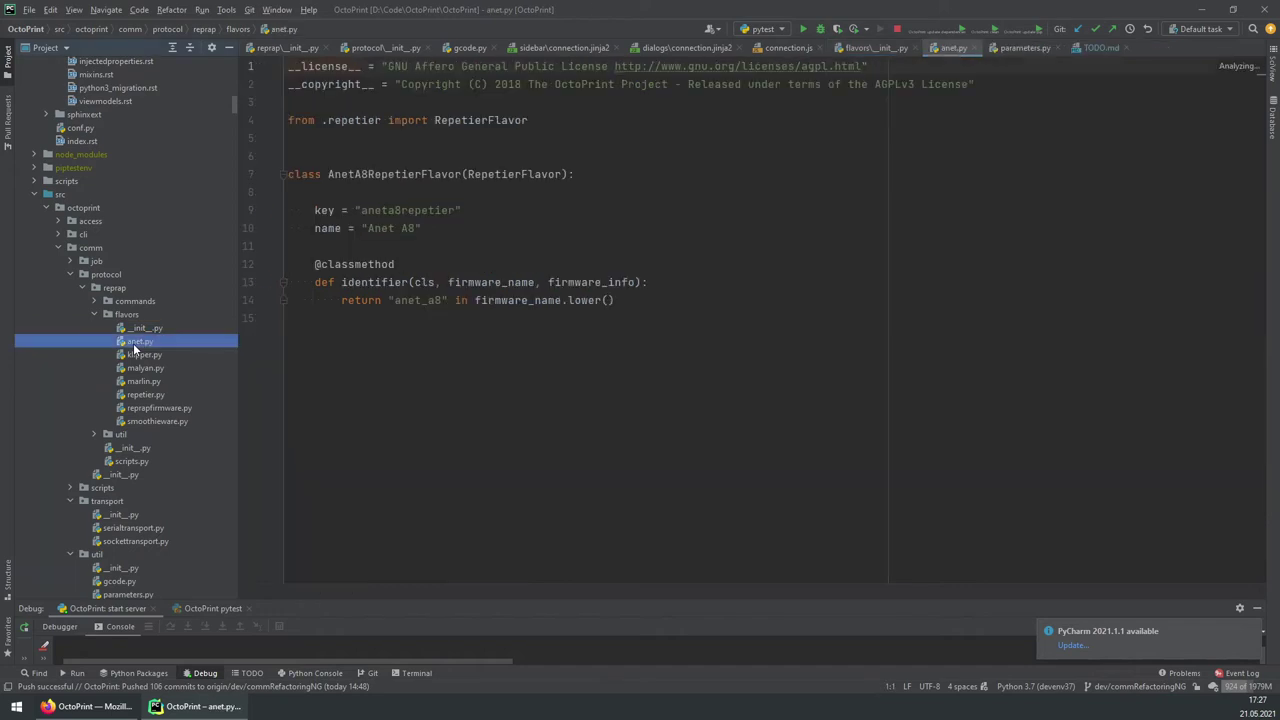
{"action": "double_click", "coordinate": [142, 355]}
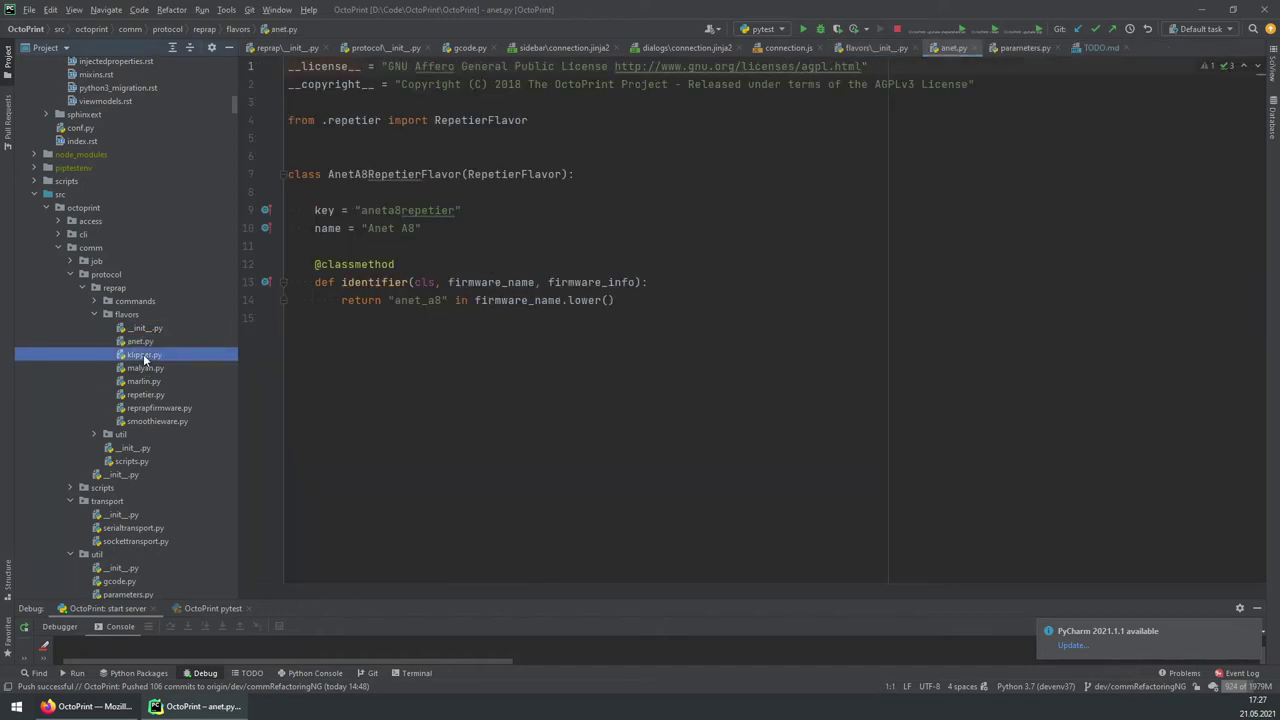